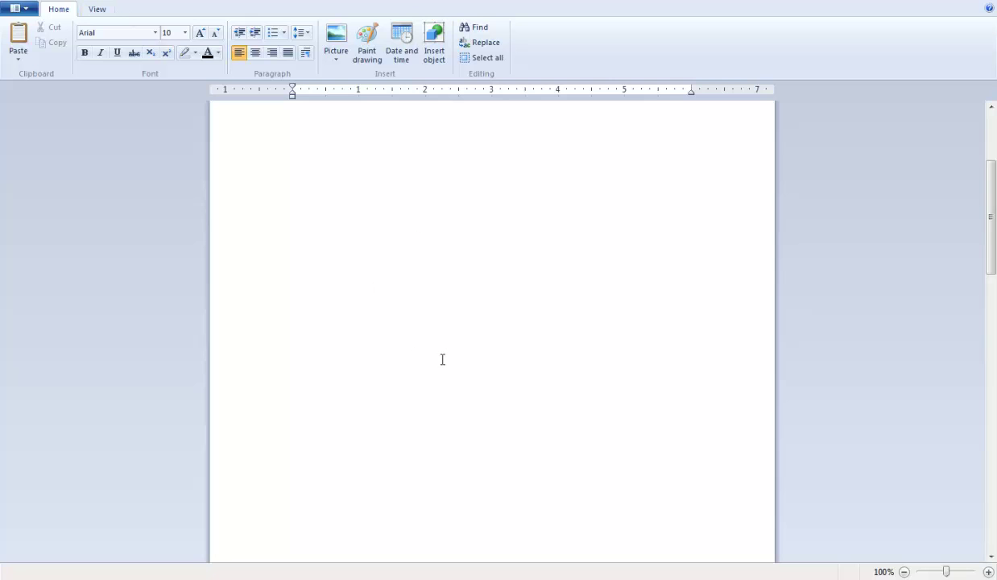
- Look over the brainstorm list, then bring up the Windows Start menu
{"action": "scroll", "coordinate": [441, 358], "scroll_direction": "up", "scroll_amount": 6}
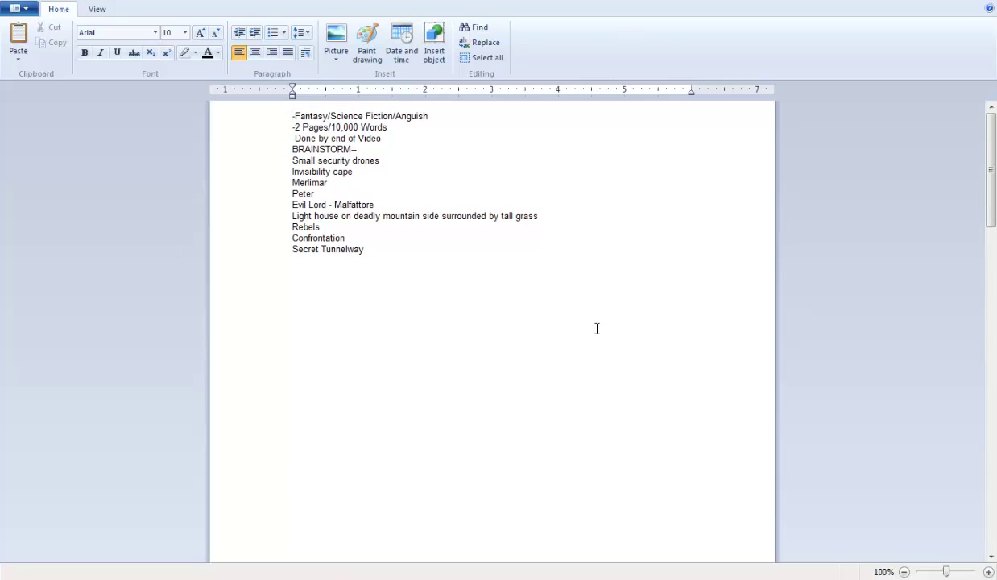
{"action": "scroll", "coordinate": [354, 378], "scroll_direction": "down", "scroll_amount": 5}
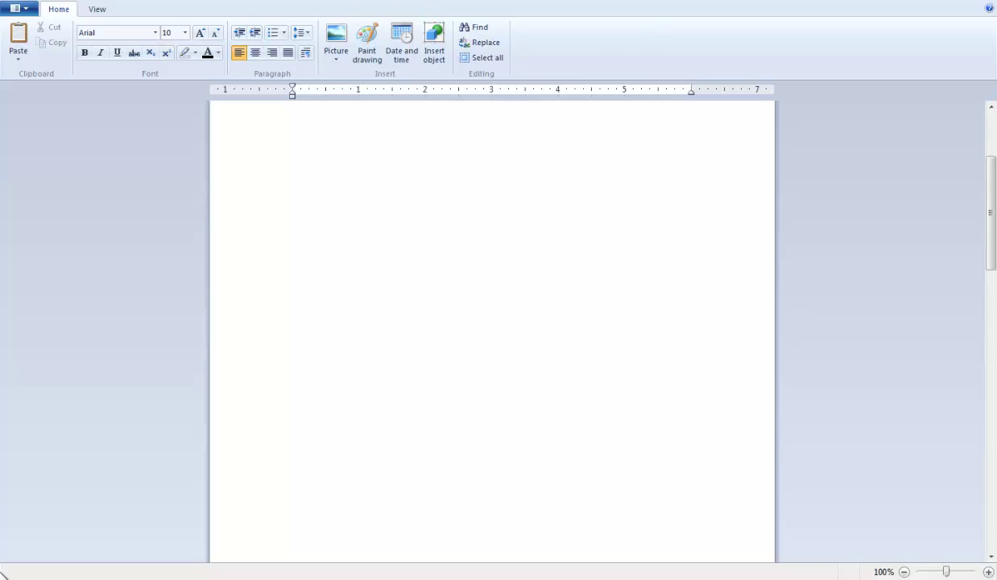
{"action": "left_click", "coordinate": [1, 563]}
{"action": "left_click", "coordinate": [1, 560]}
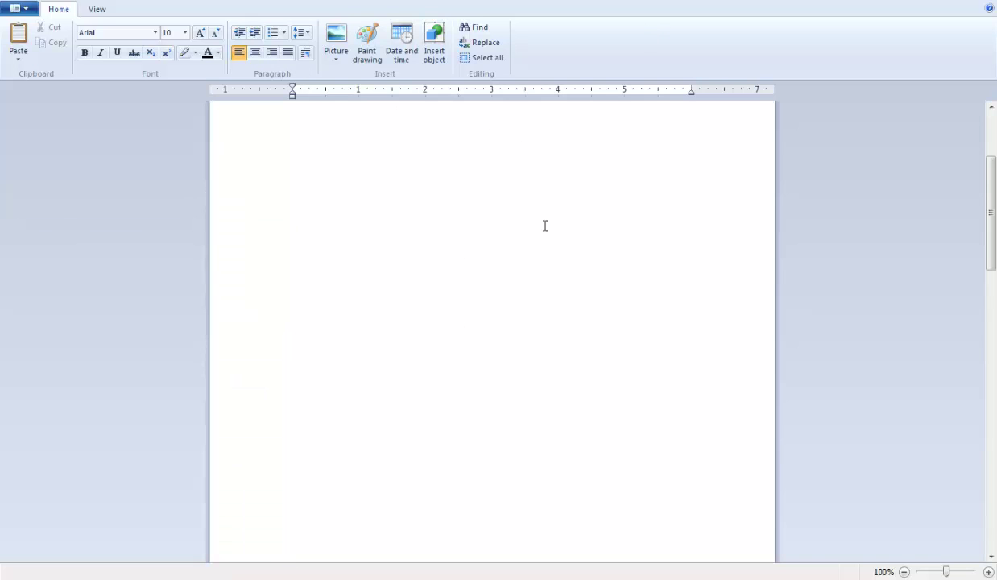
{"action": "left_click", "coordinate": [2, 564]}
{"action": "left_click", "coordinate": [307, 321]}
- Dismiss the Start menu and select all the text in the WordPad document
{"action": "key", "text": "super"}
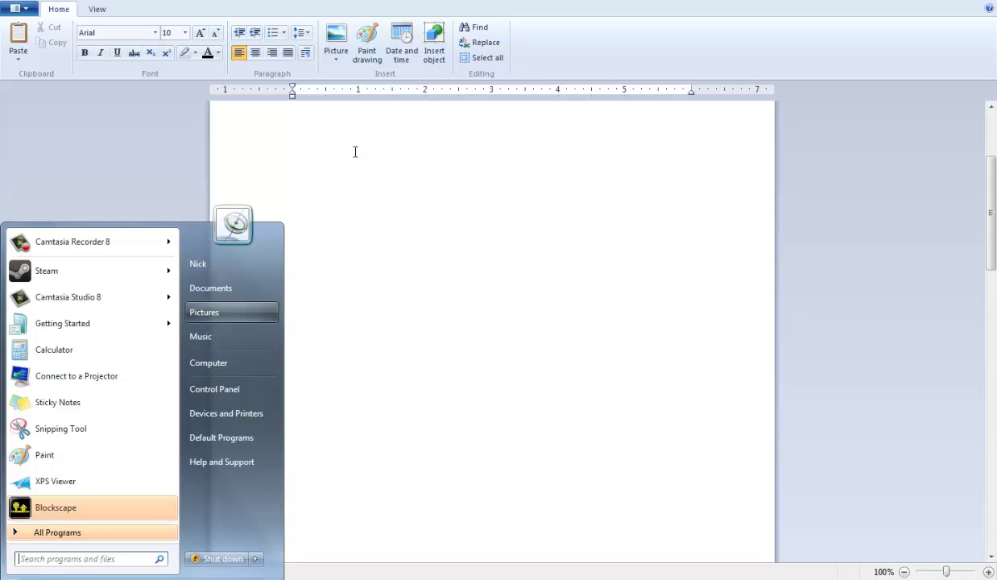
{"action": "left_click", "coordinate": [463, 282]}
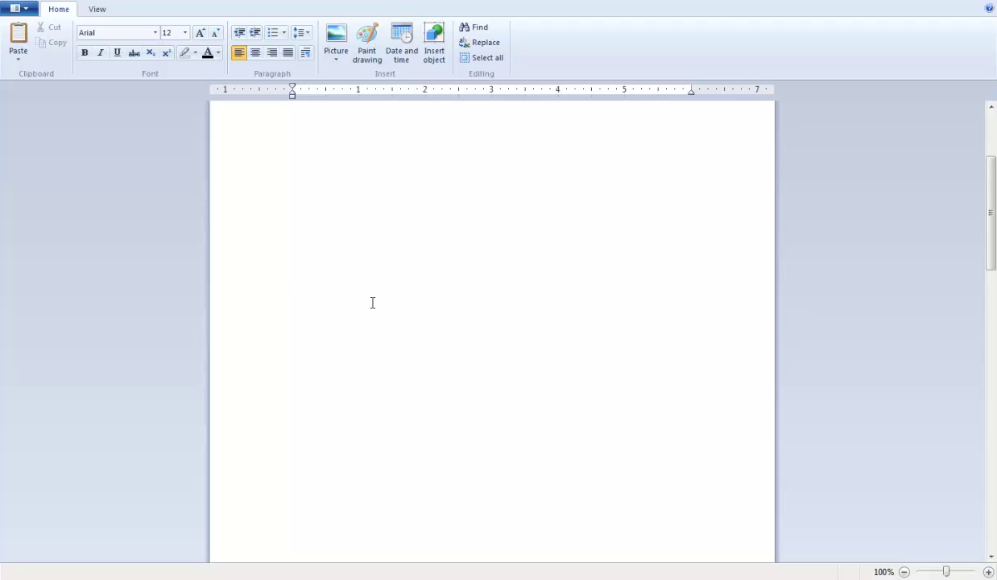
{"action": "left_click", "coordinate": [324, 243]}
{"action": "left_click", "coordinate": [366, 172]}
{"action": "left_click", "coordinate": [472, 333]}
{"action": "key", "text": "ctrl+a"}
{"action": "left_click", "coordinate": [412, 121]}
- Highlight passages from the blank lines into the story text and scroll through the document
{"action": "left_click_drag", "start_coordinate": [413, 121], "coordinate": [463, 410]}
{"action": "left_click", "coordinate": [463, 409]}
{"action": "left_click_drag", "start_coordinate": [365, 154], "coordinate": [419, 320]}
{"action": "left_click_drag", "start_coordinate": [418, 278], "coordinate": [485, 157]}
{"action": "left_click", "coordinate": [487, 423]}
{"action": "scroll", "coordinate": [478, 339], "scroll_direction": "down", "scroll_amount": 4}
{"action": "scroll", "coordinate": [427, 133], "scroll_direction": "up", "scroll_amount": 1}
{"action": "scroll", "coordinate": [412, 166], "scroll_direction": "down", "scroll_amount": 1}
{"action": "scroll", "coordinate": [417, 159], "scroll_direction": "up", "scroll_amount": 5}
{"action": "scroll", "coordinate": [435, 181], "scroll_direction": "down", "scroll_amount": 5}
{"action": "scroll", "coordinate": [450, 210], "scroll_direction": "up", "scroll_amount": 2}
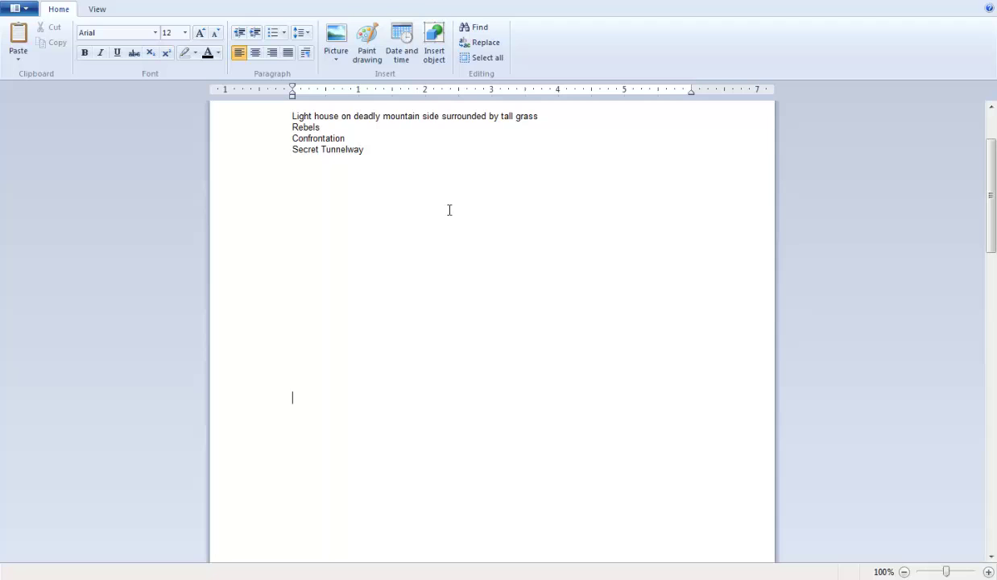
{"action": "scroll", "coordinate": [426, 292], "scroll_direction": "down", "scroll_amount": 2}
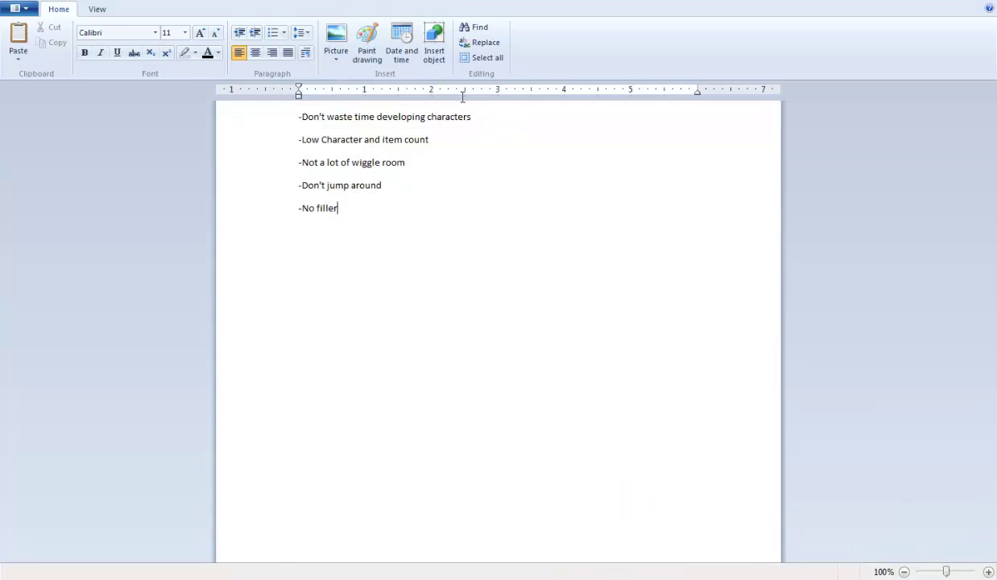
{"action": "left_click_drag", "start_coordinate": [380, 216], "coordinate": [284, 117]}
{"action": "left_click", "coordinate": [352, 163]}
{"action": "left_click_drag", "start_coordinate": [390, 240], "coordinate": [353, 117]}
{"action": "left_click", "coordinate": [343, 141]}
{"action": "left_click_drag", "start_coordinate": [427, 117], "coordinate": [370, 189]}
{"action": "left_click", "coordinate": [383, 246]}
{"action": "left_click", "coordinate": [19, 9]}
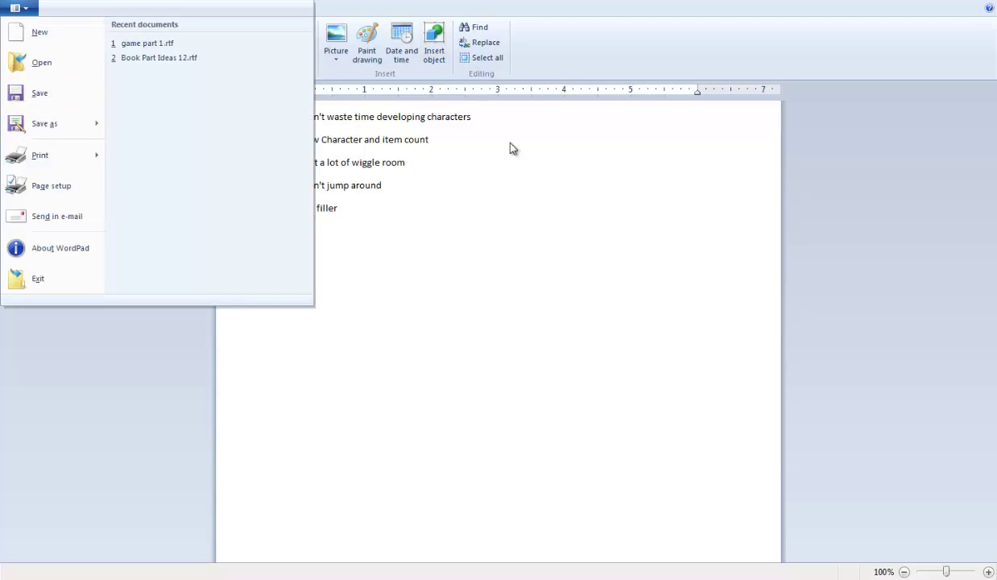
{"action": "left_click", "coordinate": [403, 354]}
{"action": "left_click_drag", "start_coordinate": [403, 354], "coordinate": [258, 164]}
{"action": "left_click", "coordinate": [18, 9]}
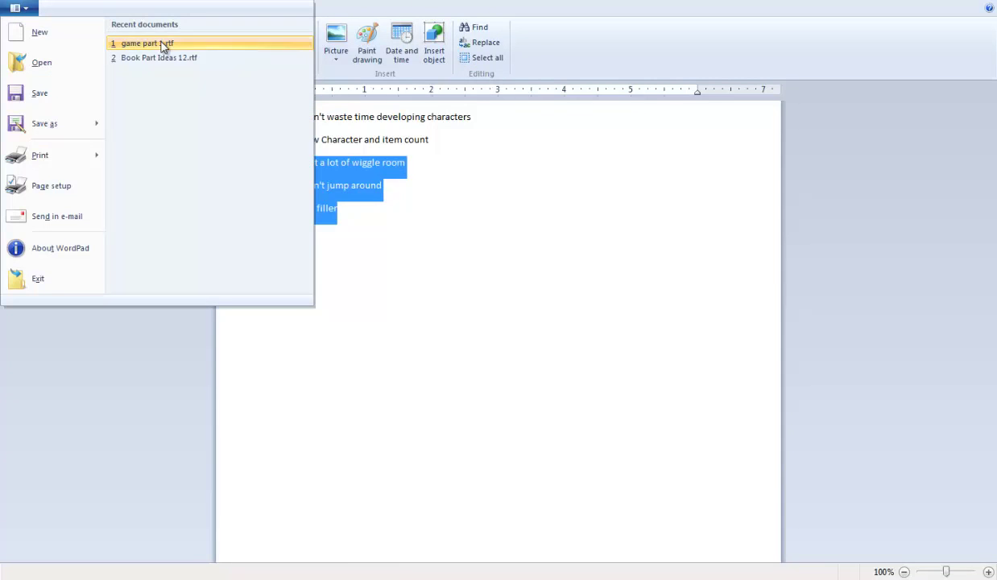
{"action": "left_click", "coordinate": [673, 263]}
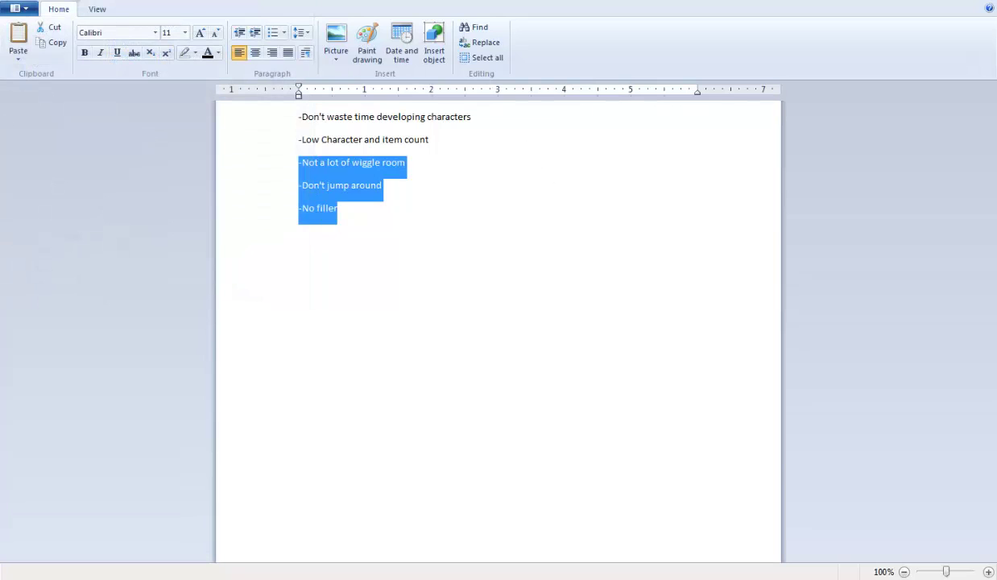
{"action": "left_click", "coordinate": [18, 10]}
{"action": "left_click", "coordinate": [592, 235]}
{"action": "left_click", "coordinate": [348, 130]}
{"action": "left_click_drag", "start_coordinate": [319, 115], "coordinate": [467, 118]}
{"action": "left_click", "coordinate": [520, 117]}
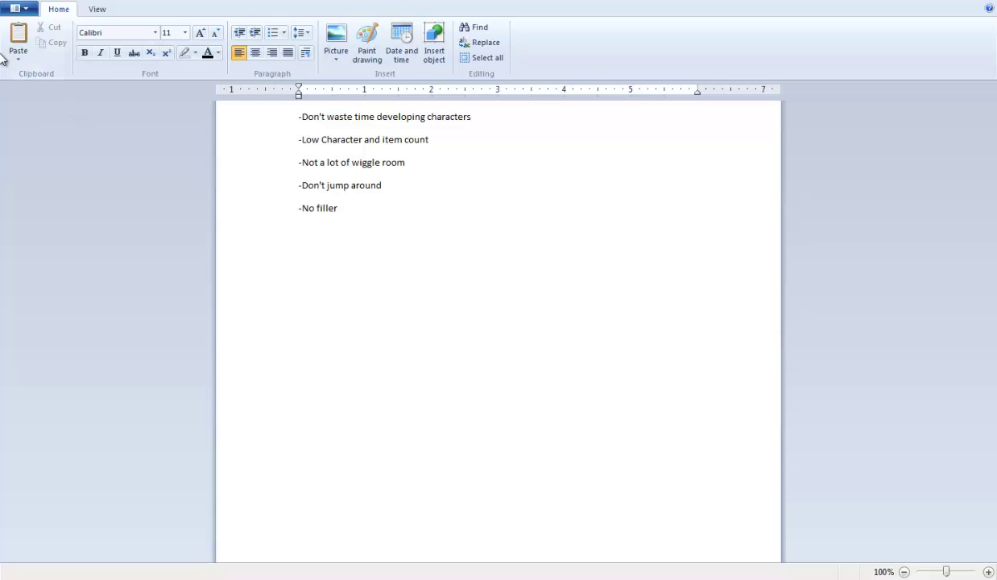
{"action": "left_click", "coordinate": [28, 12]}
{"action": "left_click_drag", "start_coordinate": [321, 141], "coordinate": [430, 139]}
{"action": "key", "text": "ctrl+z"}
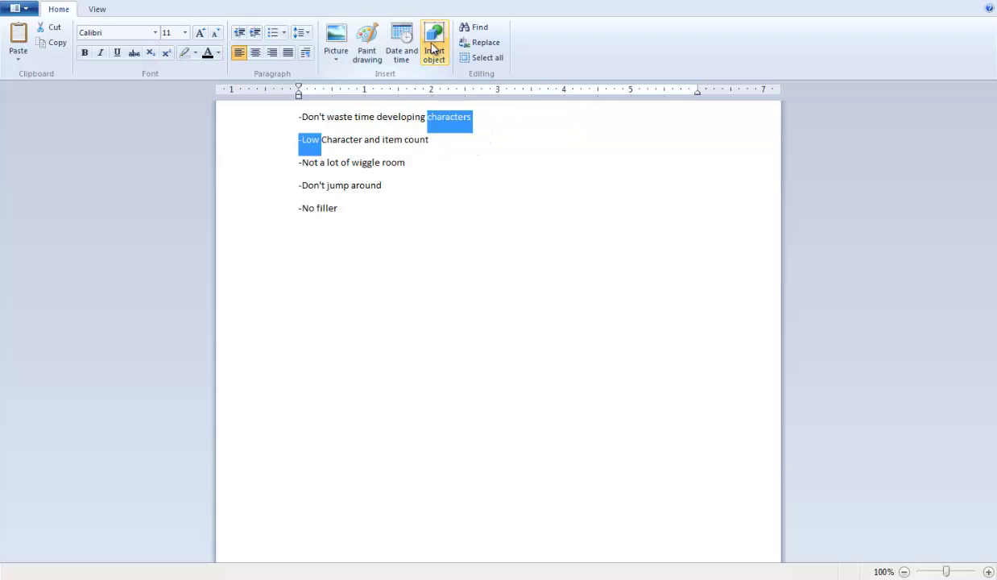
{"action": "left_click", "coordinate": [479, 164]}
{"action": "left_click", "coordinate": [429, 122]}
{"action": "left_click", "coordinate": [470, 142]}
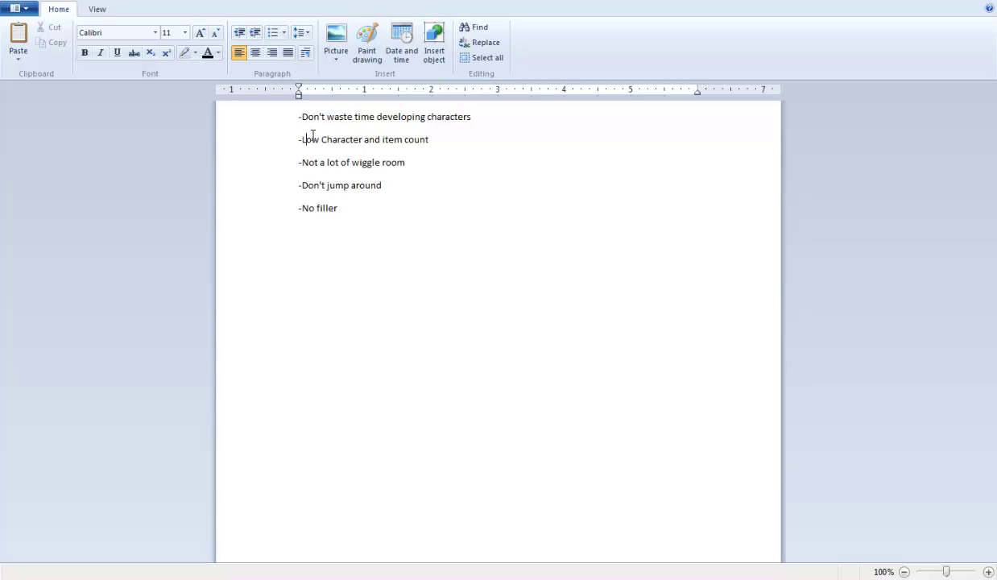
{"action": "left_click_drag", "start_coordinate": [302, 139], "coordinate": [427, 157]}
{"action": "left_click", "coordinate": [426, 157]}
{"action": "left_click_drag", "start_coordinate": [426, 119], "coordinate": [380, 141]}
{"action": "left_click", "coordinate": [441, 143]}
{"action": "key", "text": "shift+Down"}
{"action": "left_click", "coordinate": [342, 141]}
{"action": "key", "text": "Right"}
{"action": "left_click_drag", "start_coordinate": [395, 160], "coordinate": [317, 158]}
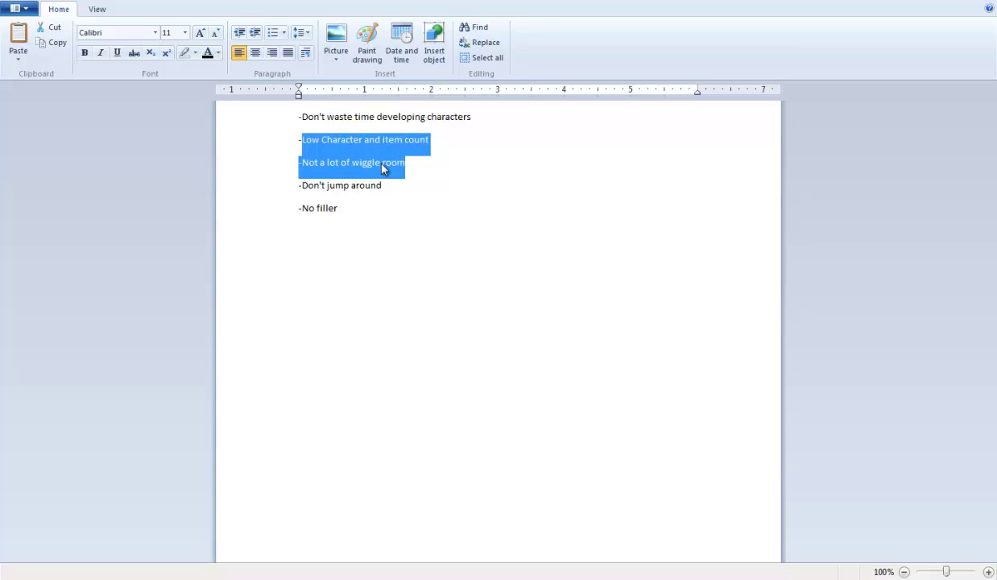
{"action": "left_click", "coordinate": [383, 166]}
{"action": "left_click_drag", "start_coordinate": [430, 166], "coordinate": [322, 169]}
{"action": "left_click", "coordinate": [325, 163]}
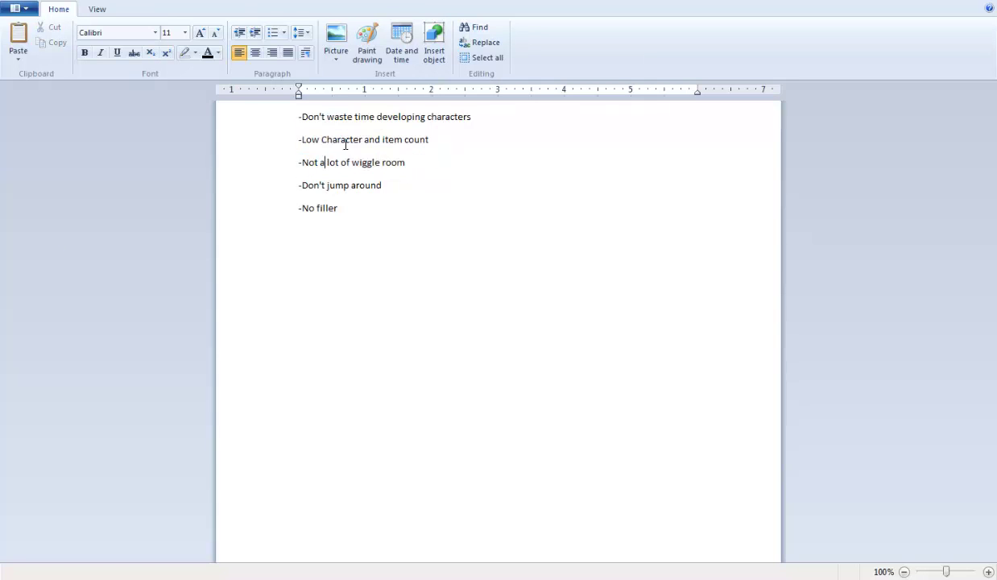
{"action": "left_click", "coordinate": [438, 162]}
{"action": "left_click_drag", "start_coordinate": [400, 163], "coordinate": [294, 164]}
{"action": "left_click", "coordinate": [471, 140]}
{"action": "left_click_drag", "start_coordinate": [432, 141], "coordinate": [370, 164]}
{"action": "left_click", "coordinate": [399, 159]}
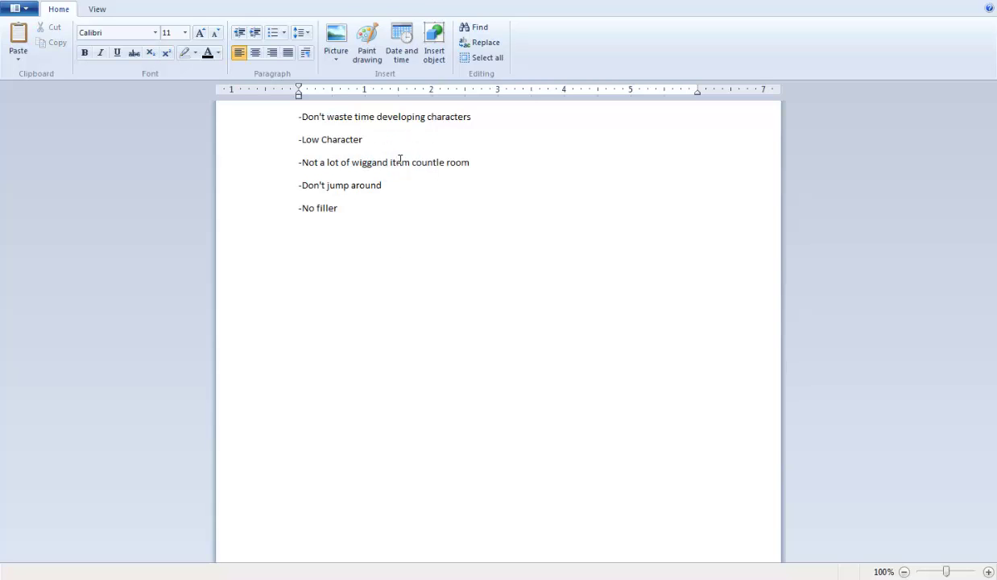
{"action": "key", "text": "ctrl+z"}
{"action": "left_click", "coordinate": [426, 157]}
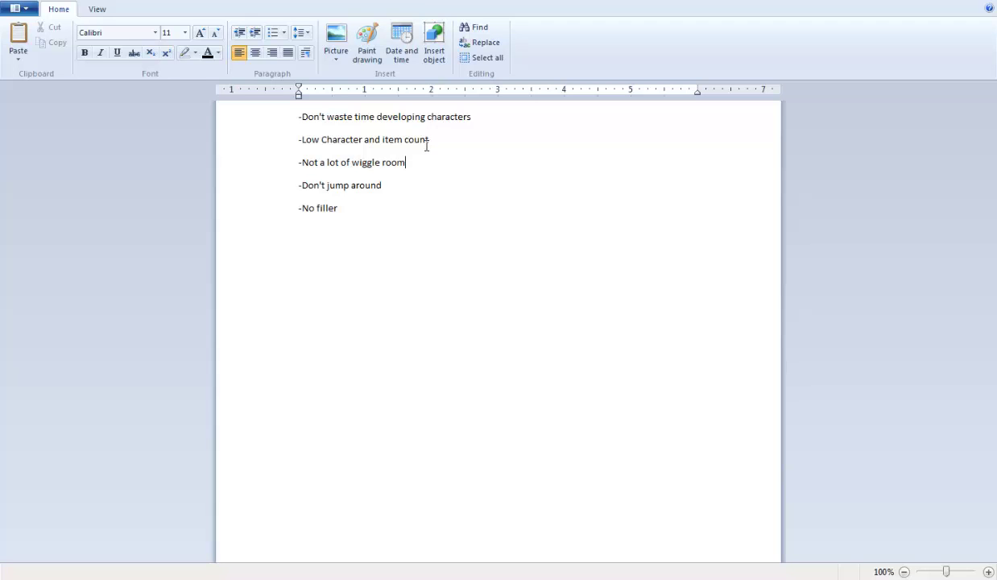
{"action": "left_click_drag", "start_coordinate": [407, 162], "coordinate": [307, 175]}
{"action": "left_click", "coordinate": [455, 158]}
{"action": "left_click_drag", "start_coordinate": [440, 157], "coordinate": [320, 138]}
{"action": "left_click", "coordinate": [452, 162]}
- Highlight tips from 'Not a lot of wiggle room' and 'Don't jump around' to 'No filler'
{"action": "left_click", "coordinate": [375, 167]}
{"action": "left_click_drag", "start_coordinate": [356, 183], "coordinate": [355, 164]}
{"action": "left_click", "coordinate": [396, 189]}
{"action": "left_click_drag", "start_coordinate": [383, 187], "coordinate": [305, 186]}
{"action": "left_click", "coordinate": [461, 133]}
{"action": "left_click_drag", "start_coordinate": [441, 110], "coordinate": [472, 153]}
{"action": "left_click", "coordinate": [475, 171]}
{"action": "left_click", "coordinate": [394, 184]}
{"action": "left_click_drag", "start_coordinate": [342, 208], "coordinate": [301, 209]}
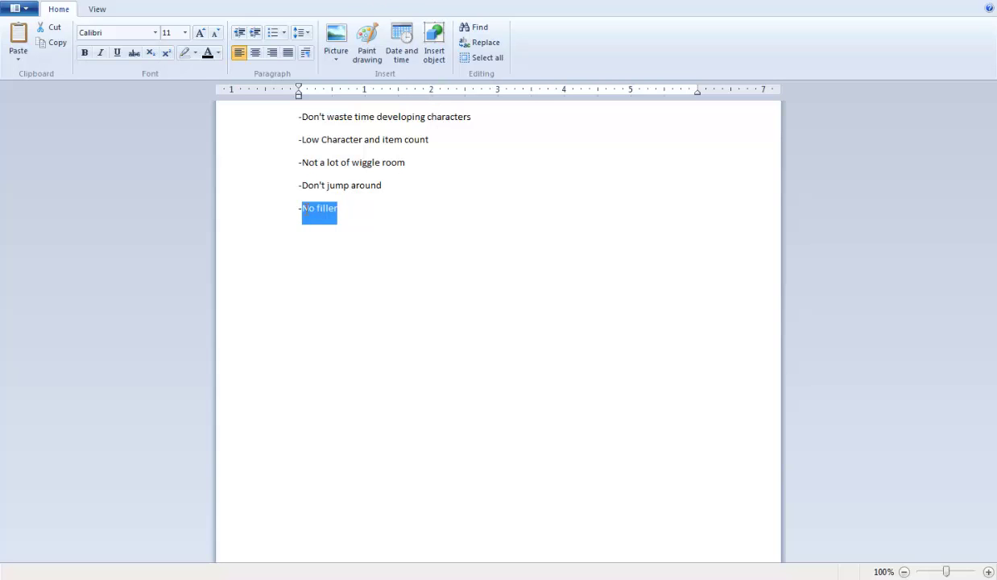
{"action": "left_click", "coordinate": [373, 205]}
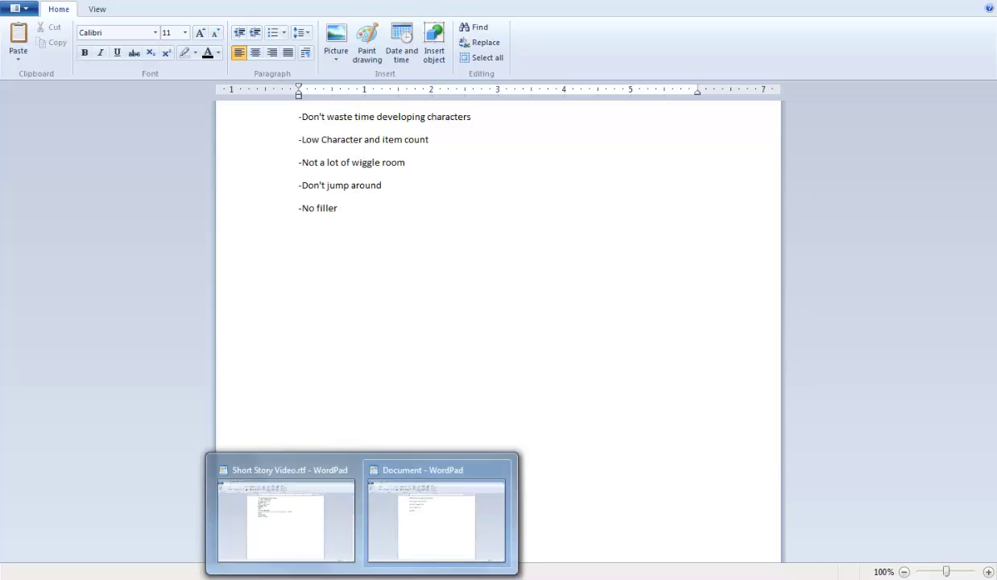
- Switch to Short Story Video.rtf and select its genre line
{"action": "left_click", "coordinate": [281, 478]}
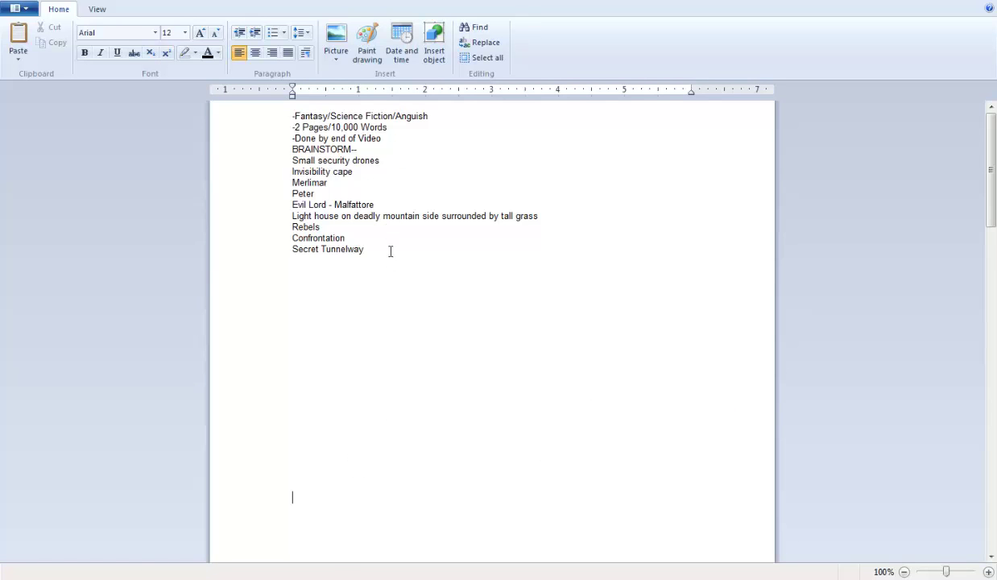
{"action": "left_click_drag", "start_coordinate": [445, 118], "coordinate": [301, 113]}
{"action": "left_click", "coordinate": [295, 113]}
{"action": "left_click", "coordinate": [436, 117]}
- Delete 'Anguish' so the genre line reads Fantasy/Science Fiction/
{"action": "double_click", "coordinate": [410, 119]}
{"action": "key", "text": "BackSpace"}
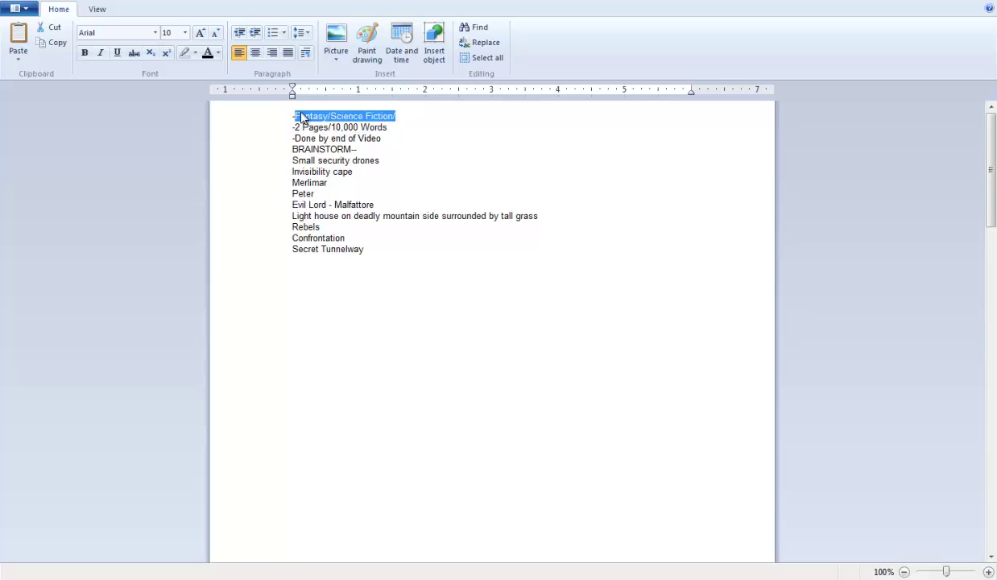
{"action": "left_click", "coordinate": [353, 169]}
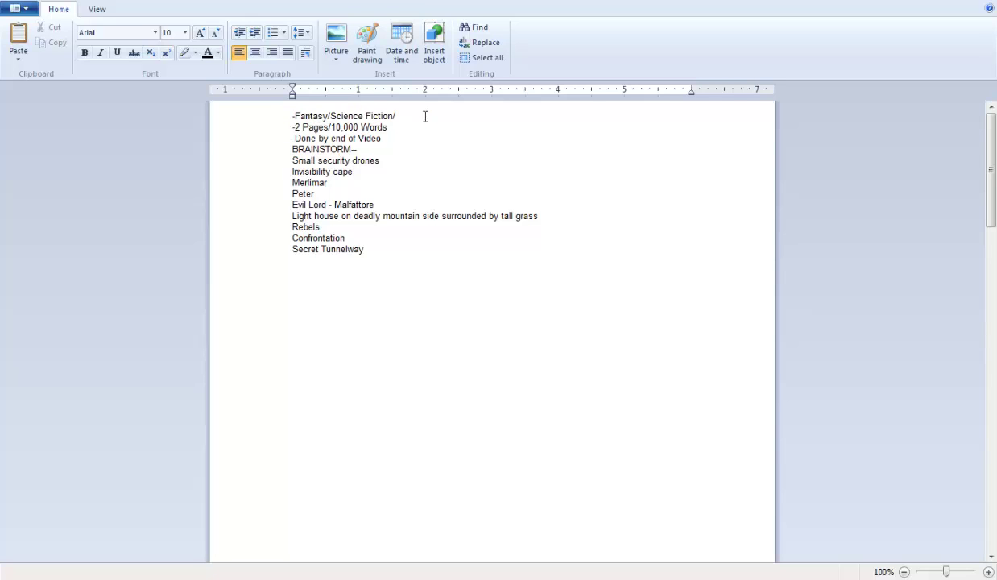
{"action": "left_click_drag", "start_coordinate": [425, 117], "coordinate": [295, 116]}
{"action": "left_click", "coordinate": [450, 185]}
- Search Google for 'list of genres' in a new Chrome tab
{"action": "left_click", "coordinate": [274, 491]}
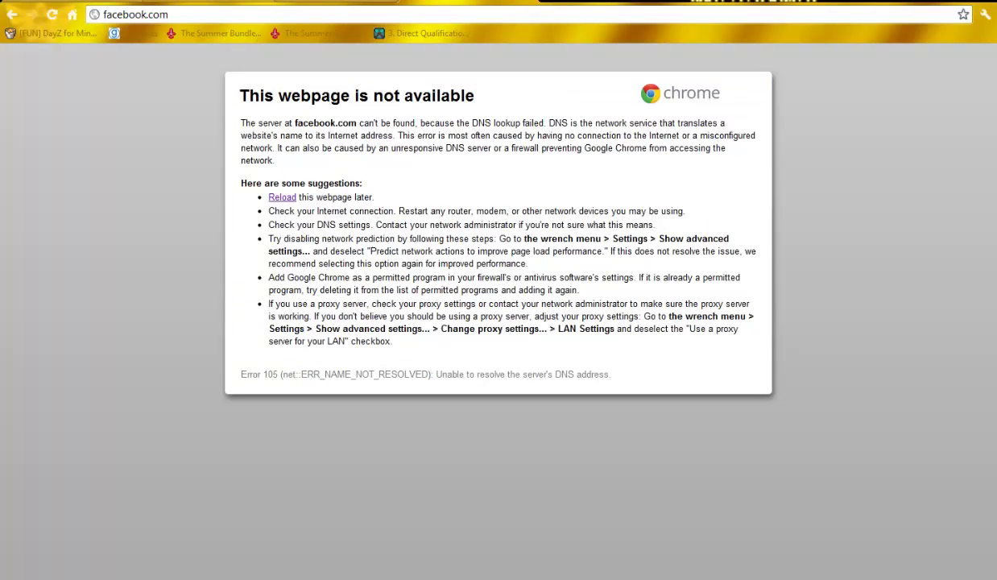
{"action": "left_click", "coordinate": [528, 4]}
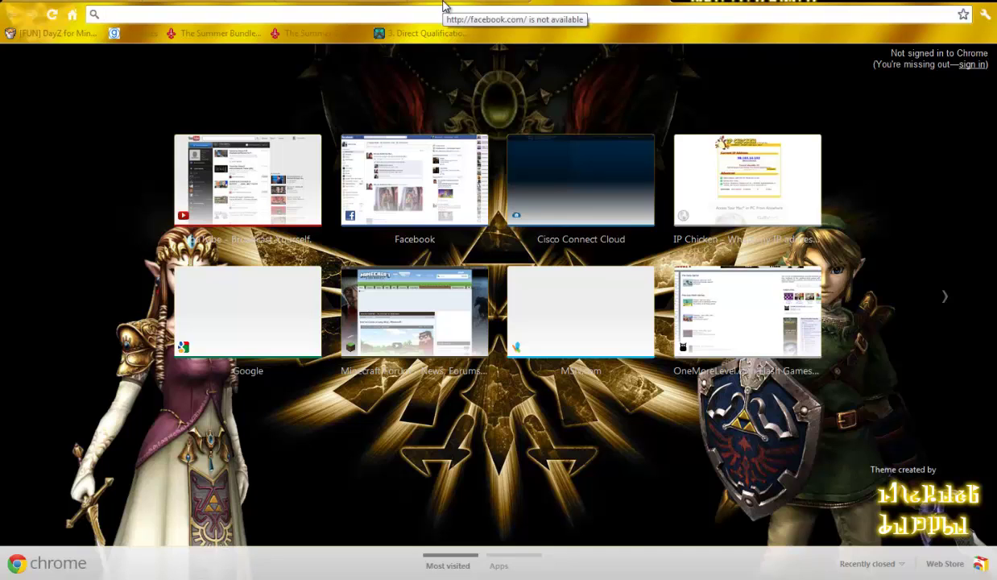
{"action": "type", "text": "list of ge"}
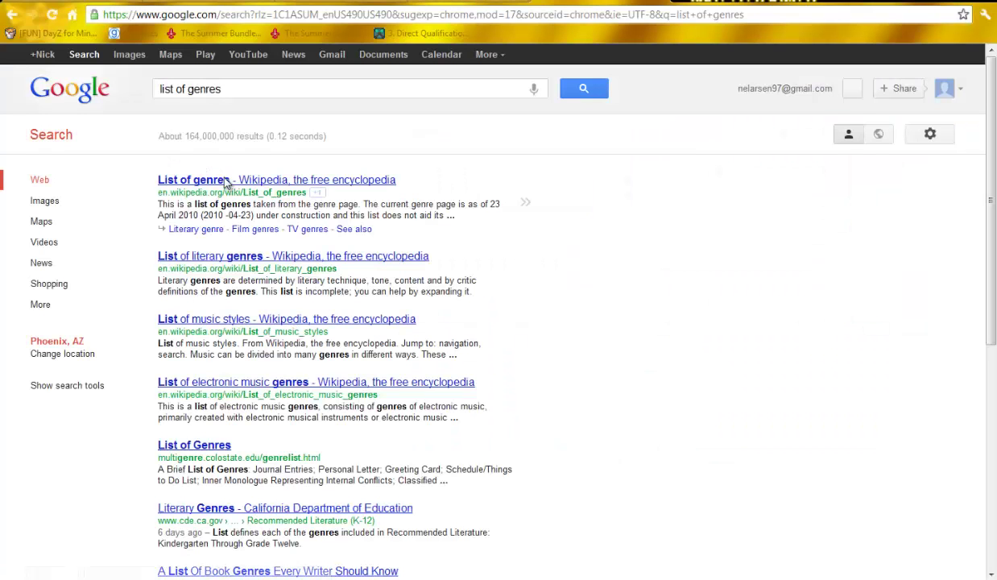
- Open Wikipedia's List of genres article and scroll through it to Fantasy and Historical
{"action": "left_click", "coordinate": [219, 180]}
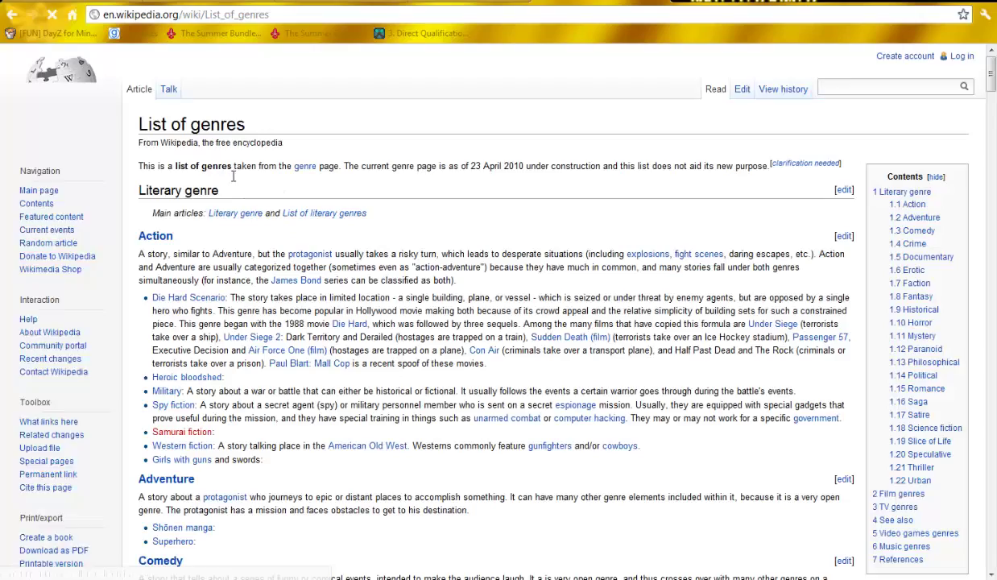
{"action": "scroll", "coordinate": [81, 63], "scroll_direction": "down", "scroll_amount": 3}
{"action": "scroll", "coordinate": [78, 60], "scroll_direction": "up", "scroll_amount": 3}
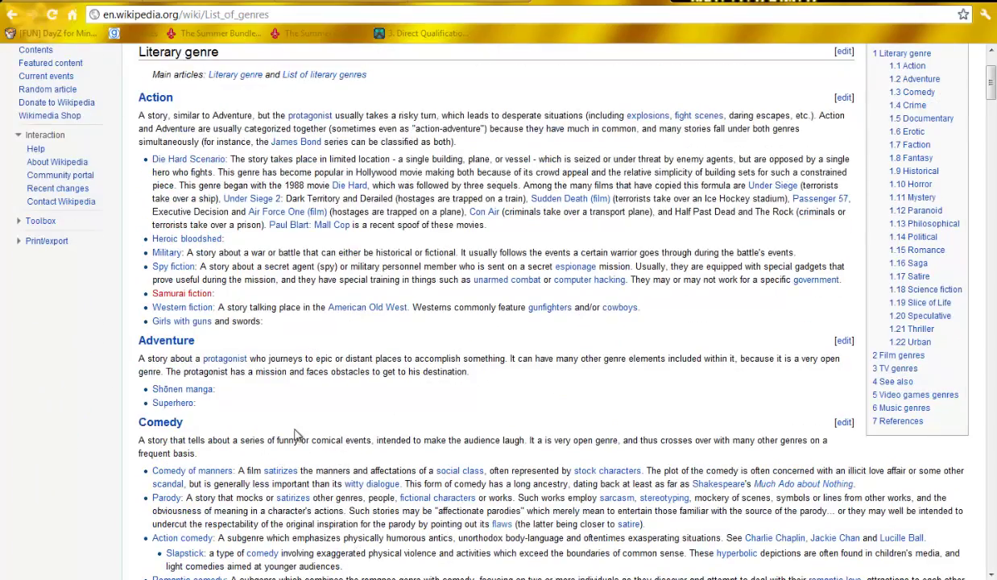
{"action": "scroll", "coordinate": [298, 398], "scroll_direction": "down", "scroll_amount": 5}
{"action": "scroll", "coordinate": [341, 231], "scroll_direction": "down", "scroll_amount": 10}
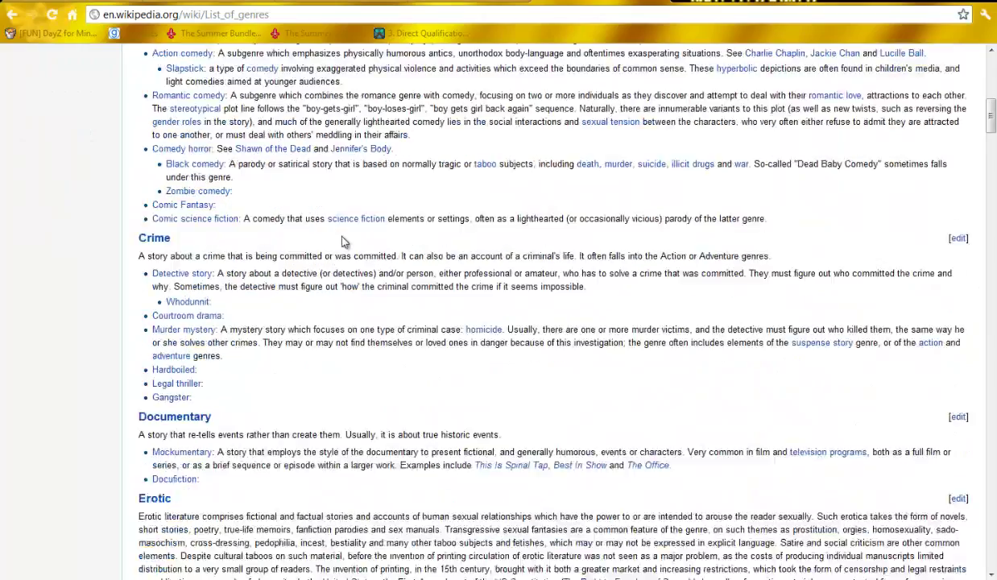
{"action": "scroll", "coordinate": [365, 236], "scroll_direction": "down", "scroll_amount": 1}
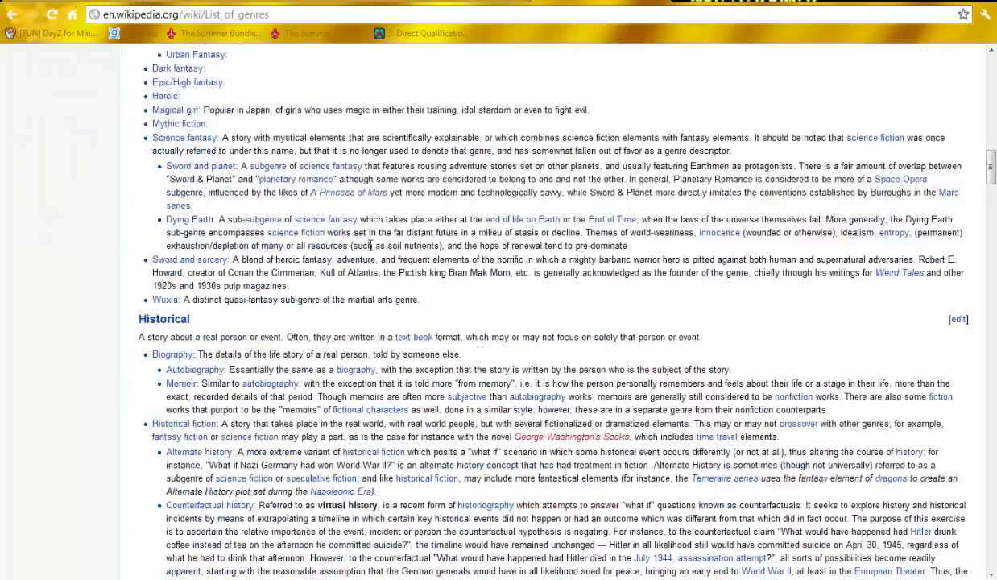
{"action": "scroll", "coordinate": [364, 236], "scroll_direction": "up", "scroll_amount": 4}
{"action": "scroll", "coordinate": [332, 333], "scroll_direction": "up", "scroll_amount": 15}
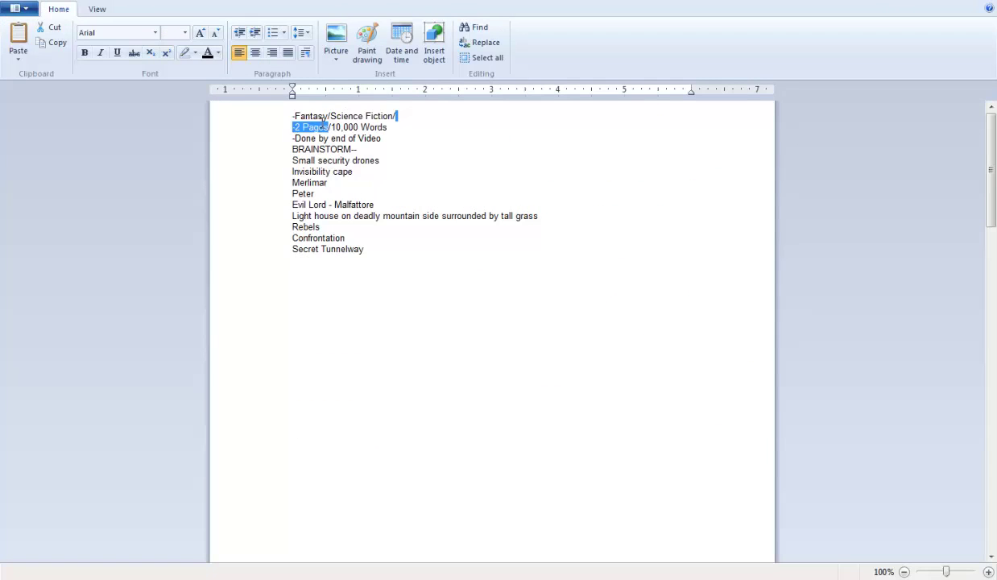
- Remove the trailing slash from the genre line and put '-2 Pages/10,000 Words' on its own line
{"action": "left_click", "coordinate": [427, 113]}
{"action": "key", "text": "Delete"}
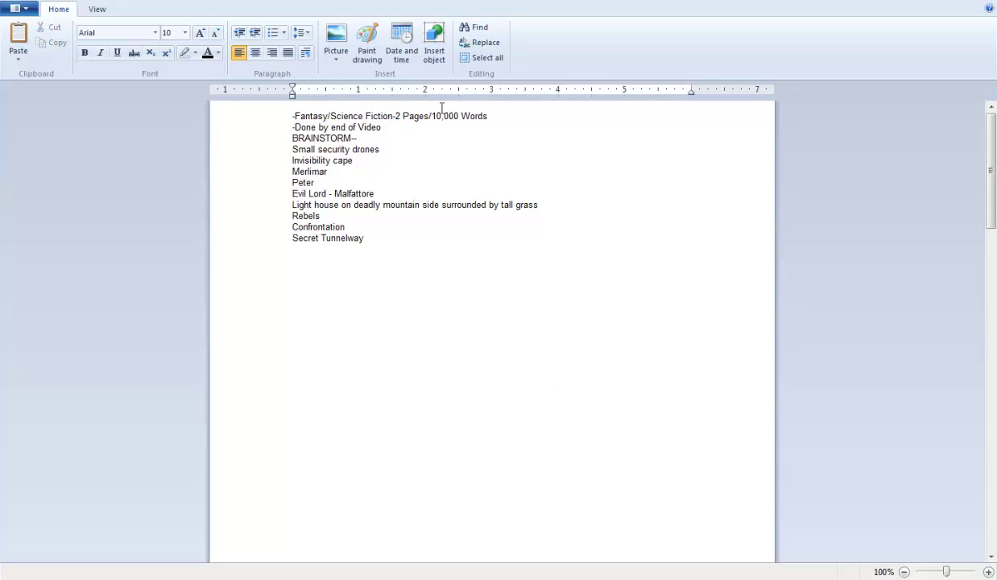
{"action": "left_click", "coordinate": [393, 116]}
{"action": "key", "text": "Return"}
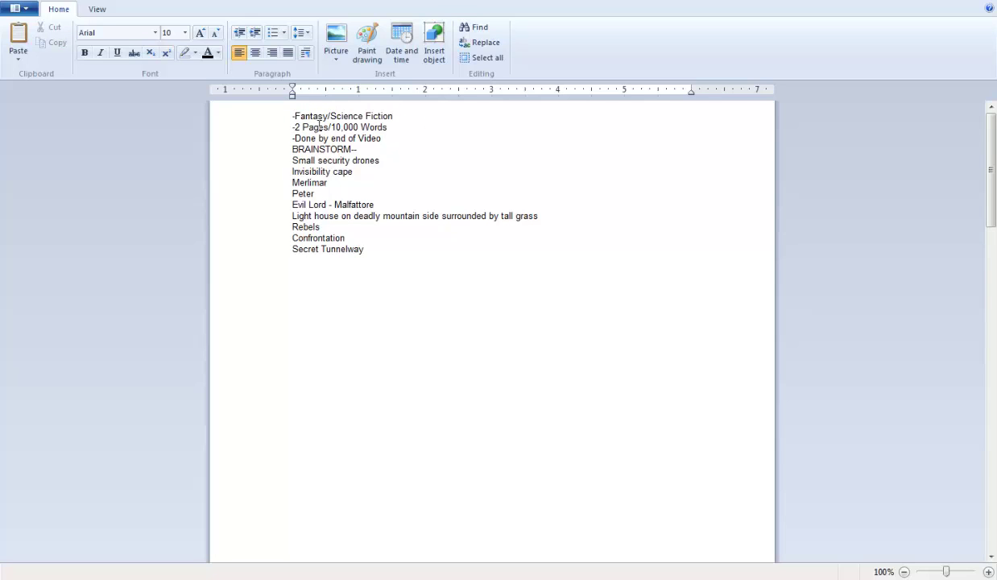
- Highlight 'Fantasy' and 'Science Fiction' on the genre line to check them
{"action": "left_click_drag", "start_coordinate": [295, 117], "coordinate": [325, 118]}
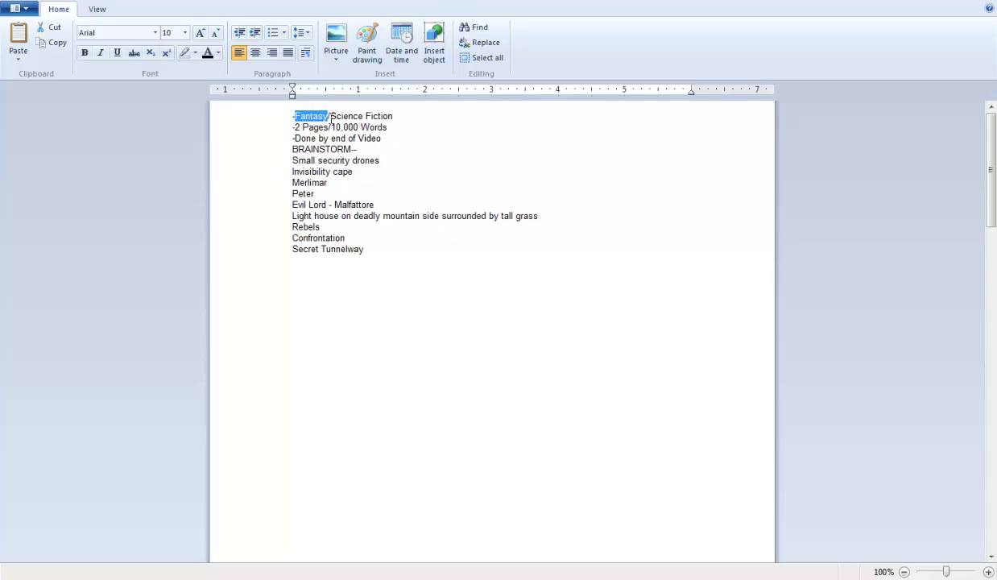
{"action": "left_click", "coordinate": [331, 117]}
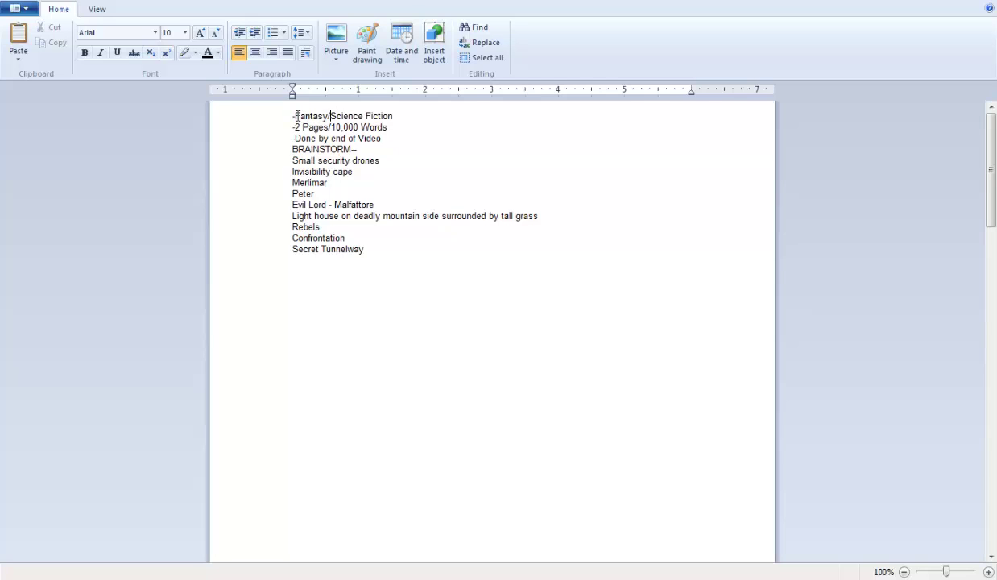
{"action": "left_click_drag", "start_coordinate": [295, 117], "coordinate": [326, 117]}
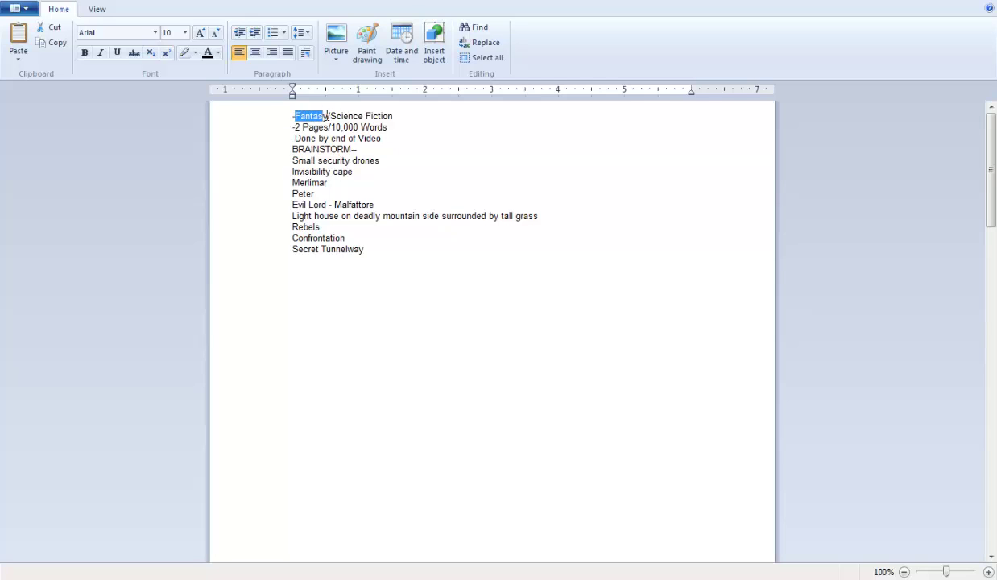
{"action": "left_click", "coordinate": [335, 114]}
{"action": "mouse_move", "coordinate": [392, 116]}
{"action": "left_mouse_down"}
{"action": "mouse_move", "coordinate": [330, 116]}
{"action": "mouse_move", "coordinate": [346, 127]}
{"action": "mouse_move", "coordinate": [384, 118]}
{"action": "left_mouse_up"}
{"action": "left_click", "coordinate": [330, 114]}
{"action": "left_click", "coordinate": [384, 119]}
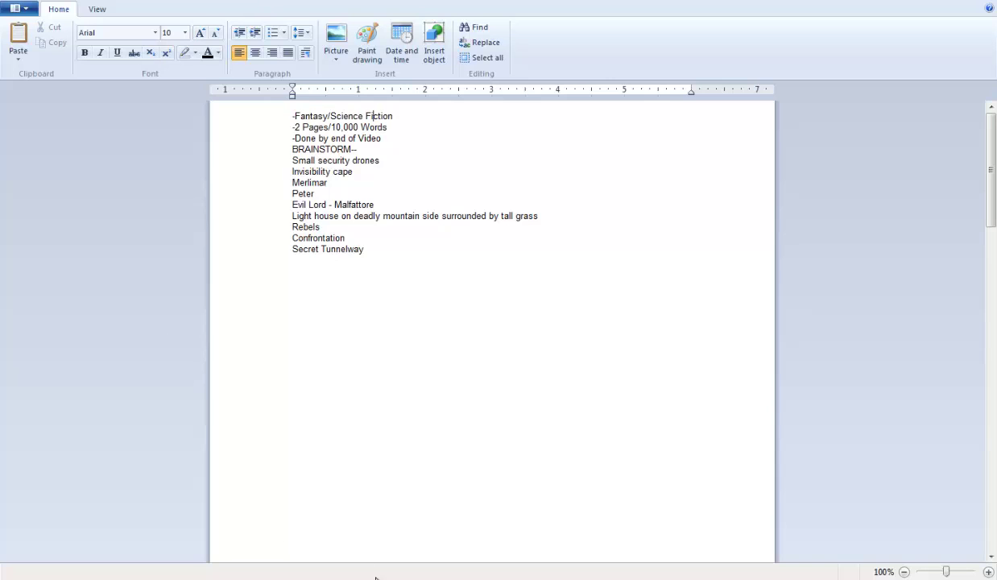
- Add '-Stick to what you know/are good at' below '-No filler' in the tips document
{"action": "left_click", "coordinate": [391, 528]}
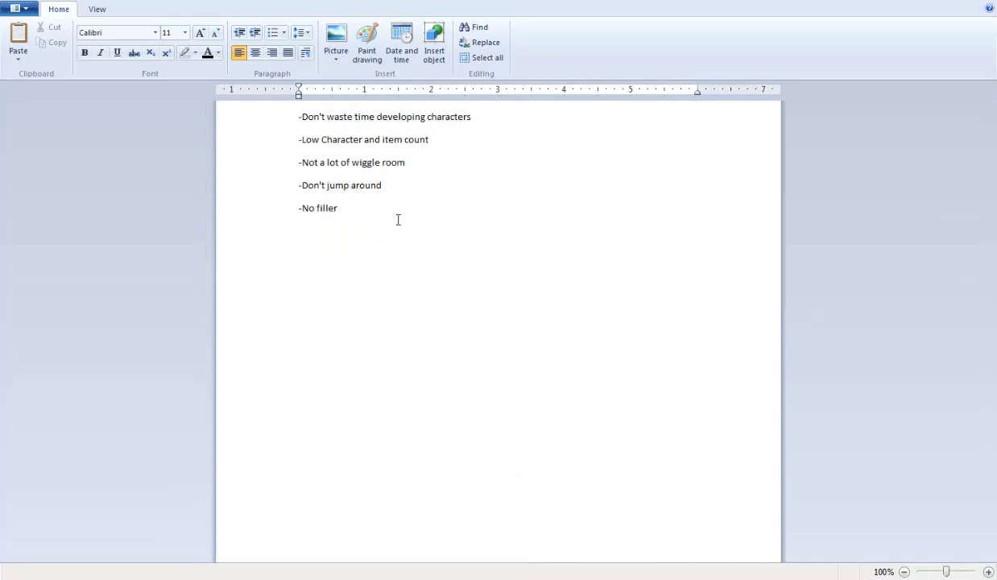
{"action": "left_click", "coordinate": [396, 275]}
{"action": "type", "text": "-Stick to what you "}
{"action": "type", "text": "know/are yo"}
{"action": "type", "text": "good "}
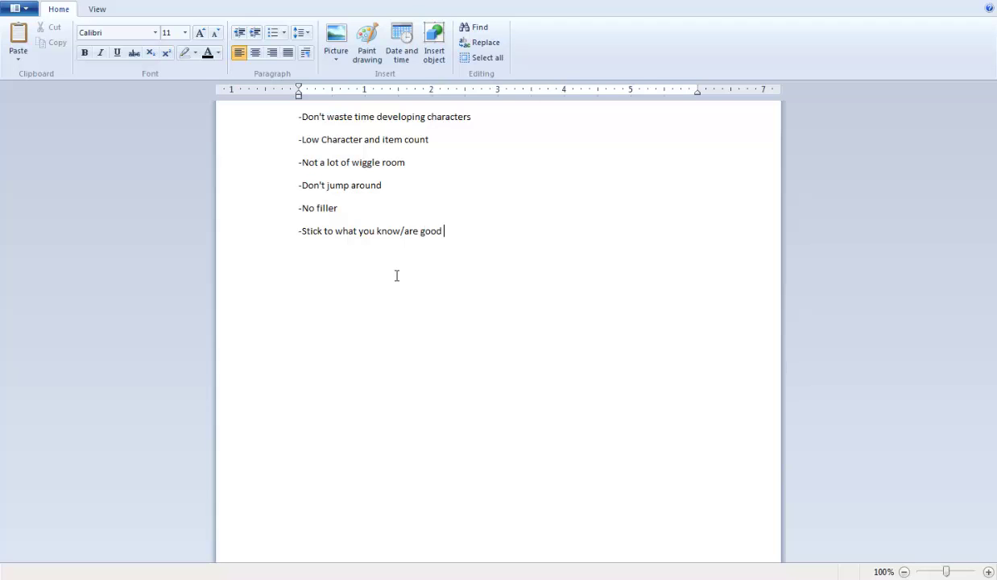
{"action": "type", "text": "at"}
{"action": "left_click_drag", "start_coordinate": [454, 231], "coordinate": [290, 234]}
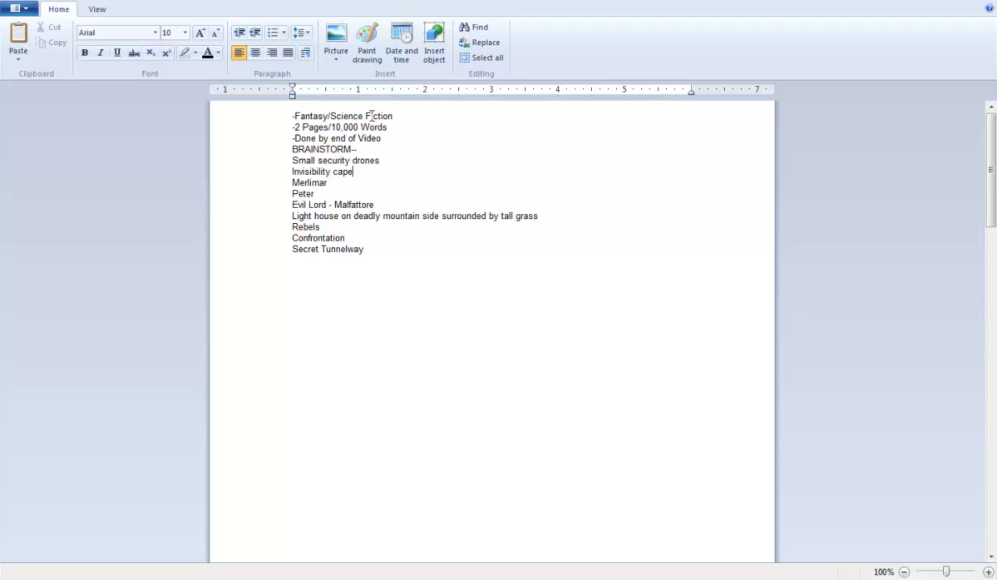
{"action": "left_click_drag", "start_coordinate": [372, 116], "coordinate": [312, 129]}
{"action": "left_click", "coordinate": [318, 134]}
{"action": "left_click_drag", "start_coordinate": [330, 127], "coordinate": [292, 116]}
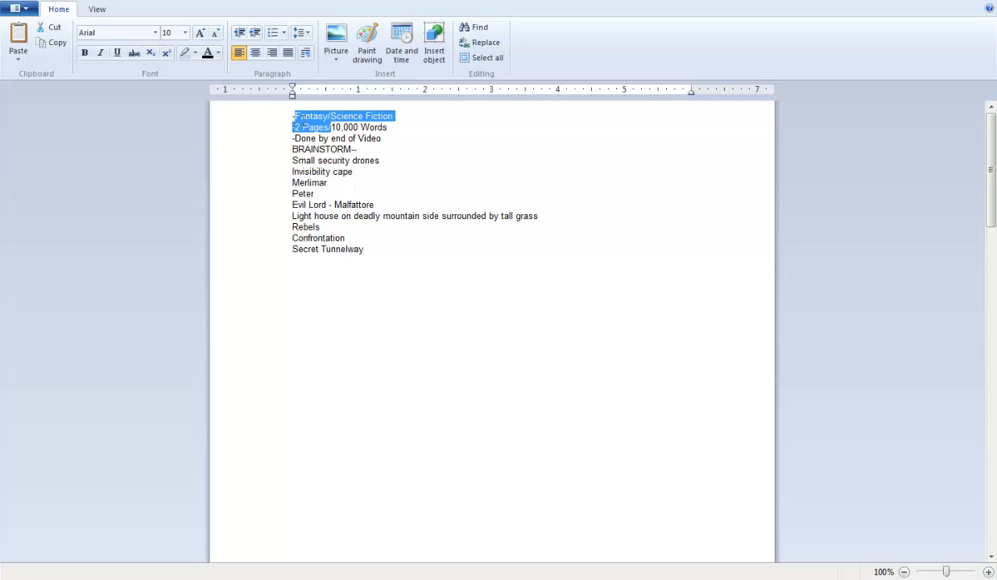
{"action": "left_click", "coordinate": [393, 127]}
{"action": "left_click_drag", "start_coordinate": [370, 126], "coordinate": [293, 127]}
{"action": "left_click", "coordinate": [432, 121]}
{"action": "left_click_drag", "start_coordinate": [387, 127], "coordinate": [343, 128]}
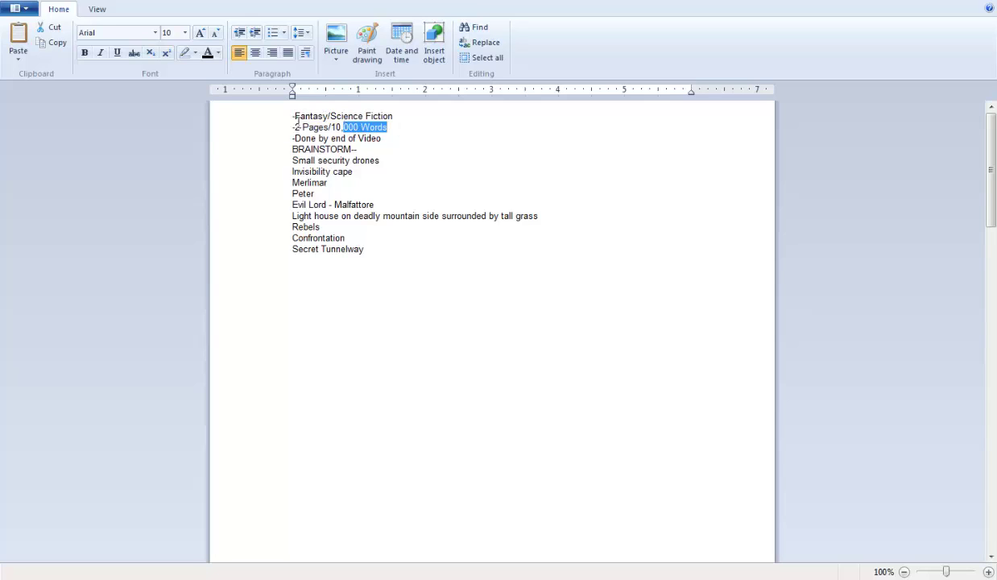
{"action": "left_click", "coordinate": [294, 117]}
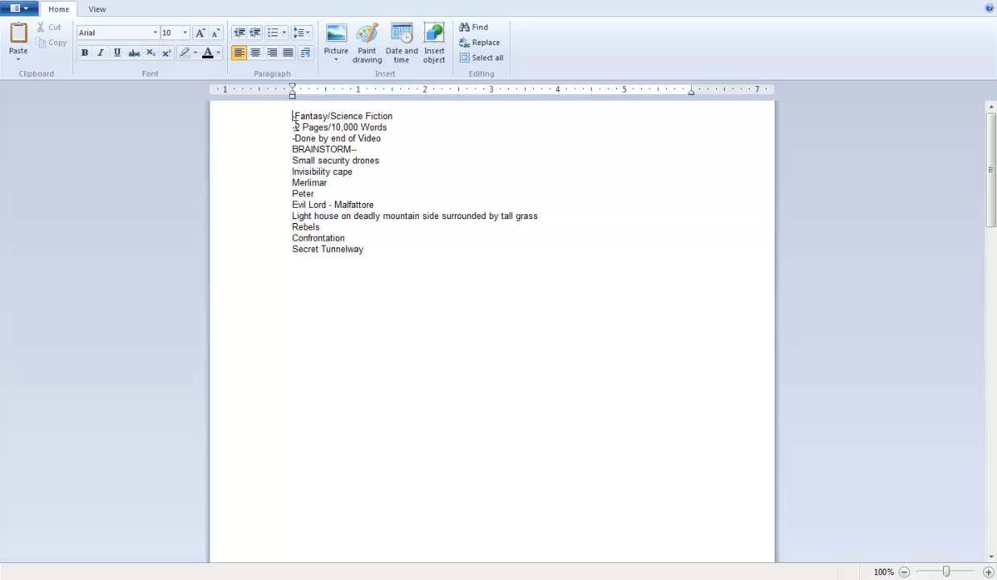
{"action": "left_click_drag", "start_coordinate": [296, 126], "coordinate": [382, 127]}
{"action": "left_click", "coordinate": [383, 126]}
{"action": "left_click", "coordinate": [390, 127]}
{"action": "type", "text": "."}
{"action": "left_click_drag", "start_coordinate": [295, 127], "coordinate": [293, 127]}
{"action": "left_click", "coordinate": [327, 126]}
{"action": "left_click_drag", "start_coordinate": [384, 139], "coordinate": [307, 137]}
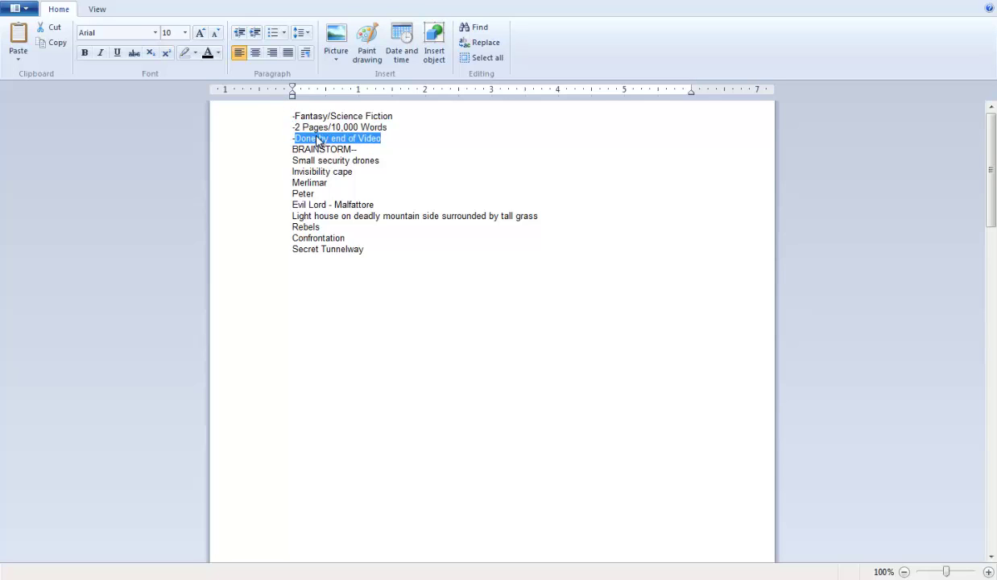
{"action": "left_click", "coordinate": [317, 139]}
{"action": "scroll", "coordinate": [395, 145], "scroll_direction": "down", "scroll_amount": 20}
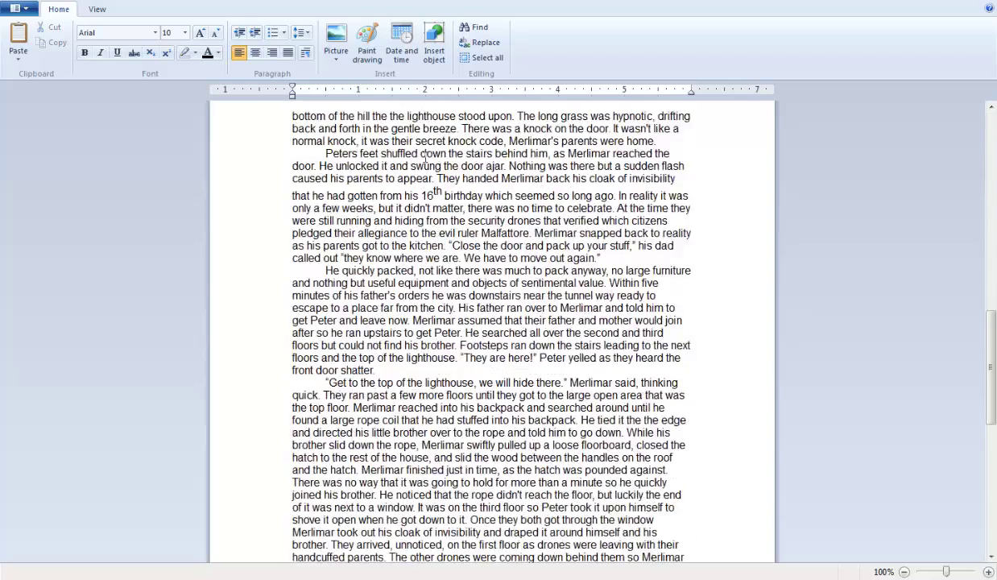
{"action": "scroll", "coordinate": [434, 162], "scroll_direction": "up", "scroll_amount": 20}
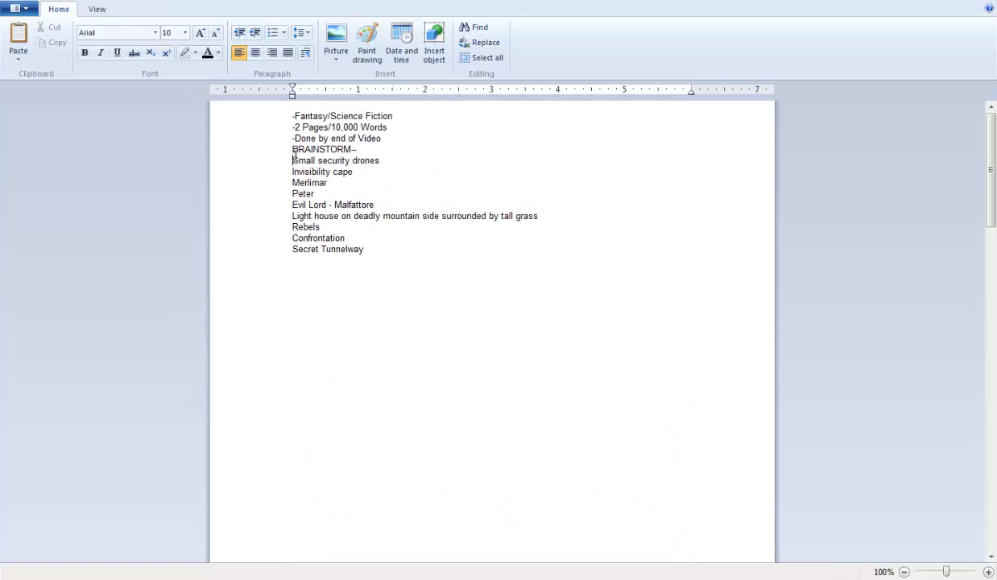
- Review the first brainstorm items: Small security drones, Invisibility cape, Peter and Merlimar
{"action": "left_click_drag", "start_coordinate": [292, 158], "coordinate": [379, 159]}
{"action": "left_click", "coordinate": [338, 149]}
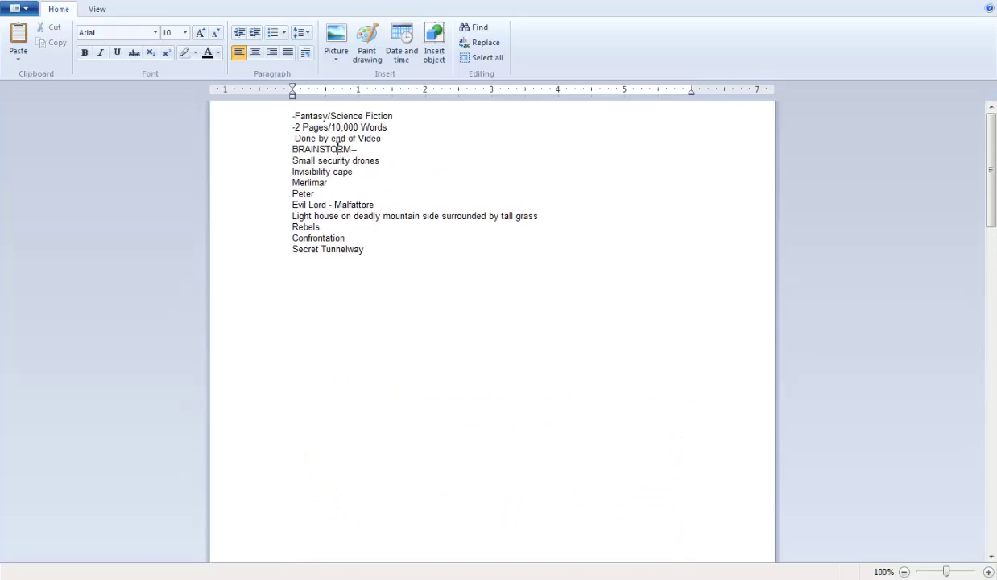
{"action": "left_click", "coordinate": [280, 175]}
{"action": "left_click", "coordinate": [290, 159]}
{"action": "double_click", "coordinate": [291, 159]}
{"action": "left_click_drag", "start_coordinate": [293, 205], "coordinate": [456, 219]}
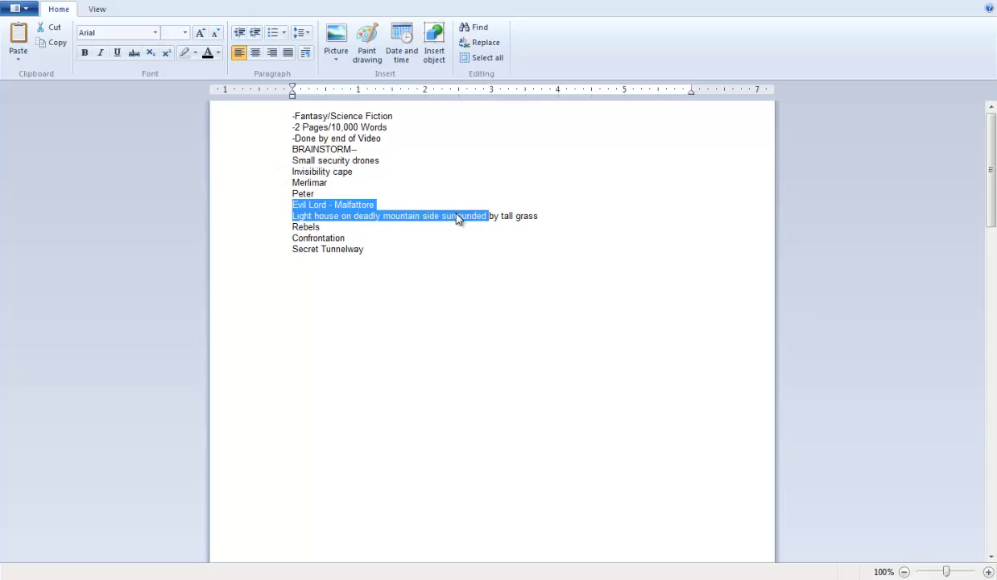
{"action": "left_click", "coordinate": [379, 187]}
{"action": "double_click", "coordinate": [306, 193]}
{"action": "left_click", "coordinate": [305, 190]}
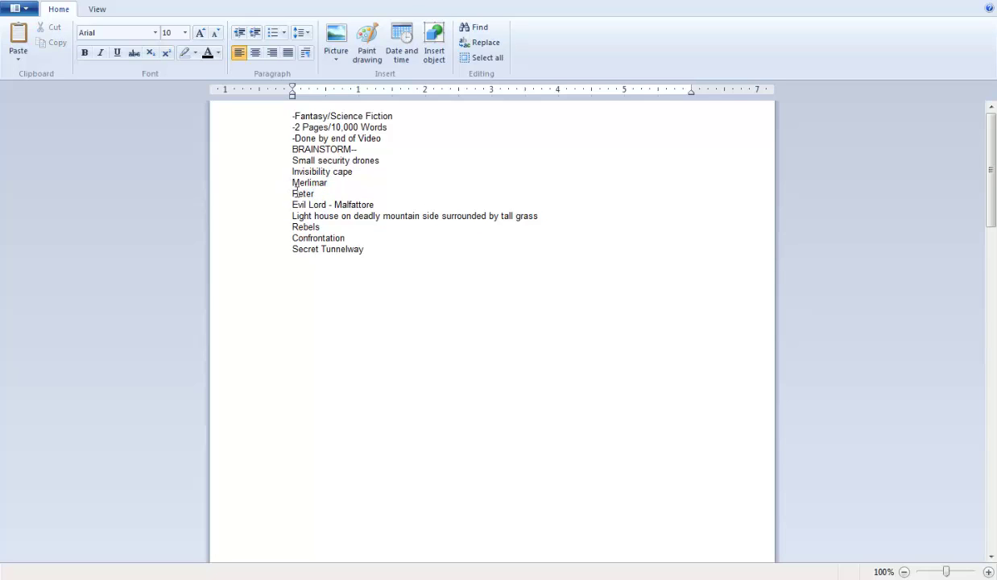
{"action": "double_click", "coordinate": [299, 193]}
{"action": "left_click", "coordinate": [295, 172]}
{"action": "left_click_drag", "start_coordinate": [329, 173], "coordinate": [312, 194]}
{"action": "left_click", "coordinate": [312, 194]}
- Go through the 'Evil Lord - Malfattore' and 'Light house' lines of the list
{"action": "left_click", "coordinate": [358, 171]}
{"action": "left_click", "coordinate": [380, 160]}
{"action": "left_click", "coordinate": [365, 194]}
{"action": "left_click", "coordinate": [376, 203]}
{"action": "left_click_drag", "start_coordinate": [336, 201], "coordinate": [288, 202]}
{"action": "left_click", "coordinate": [318, 193]}
{"action": "left_click_drag", "start_coordinate": [302, 217], "coordinate": [509, 218]}
{"action": "left_click", "coordinate": [519, 211]}
{"action": "triple_click", "coordinate": [523, 211]}
{"action": "left_click", "coordinate": [516, 216]}
- Check the Rebels and Confrontation entries in the brainstorm list
{"action": "double_click", "coordinate": [306, 227]}
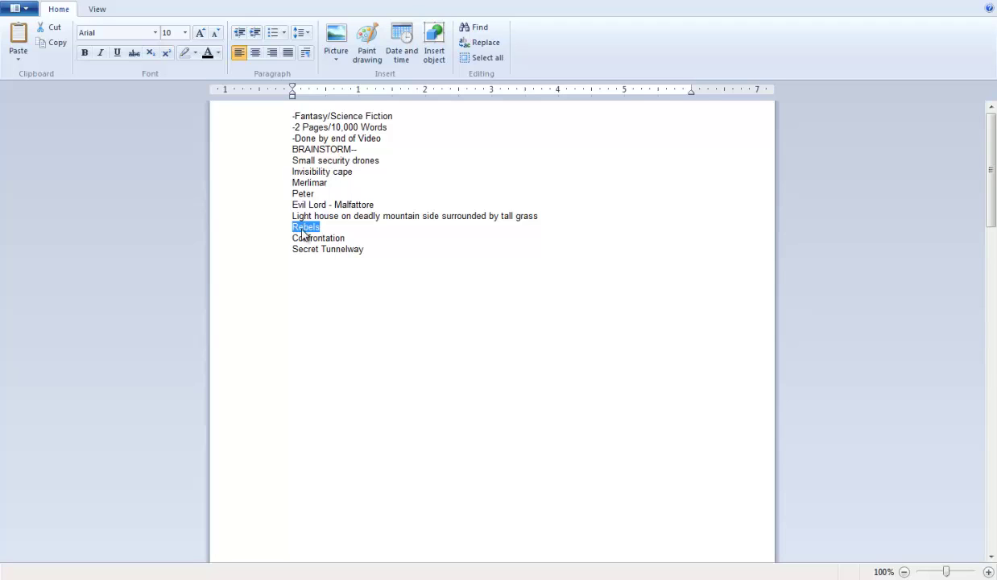
{"action": "left_click", "coordinate": [303, 229]}
{"action": "left_click", "coordinate": [355, 231]}
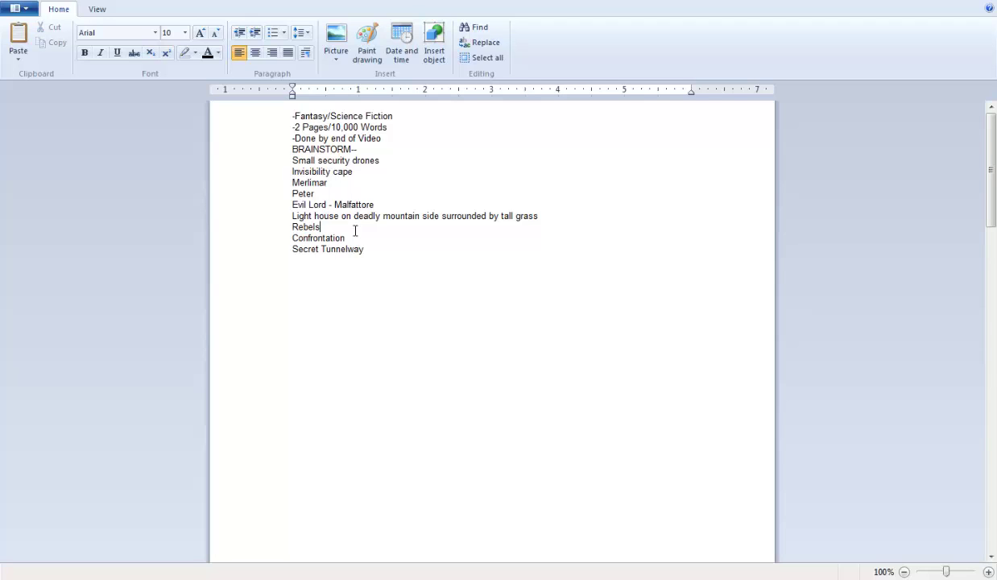
{"action": "left_click_drag", "start_coordinate": [351, 230], "coordinate": [316, 215]}
{"action": "left_click", "coordinate": [298, 227]}
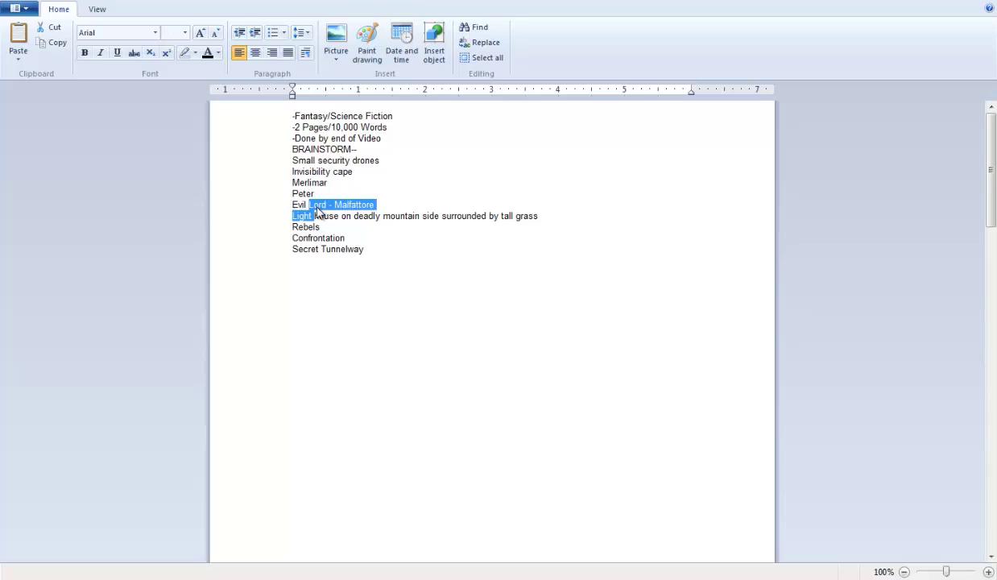
{"action": "left_click", "coordinate": [315, 214]}
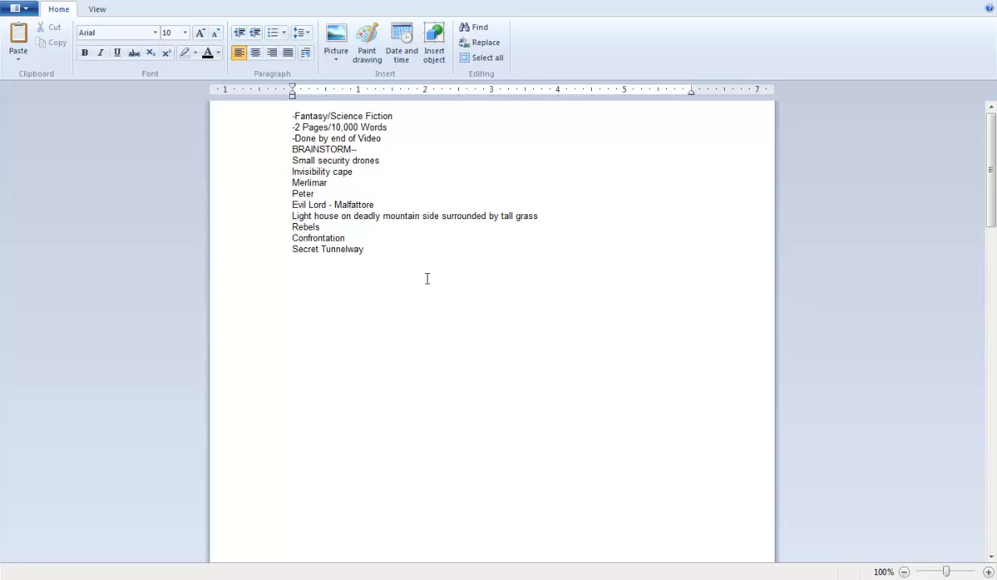
{"action": "left_click_drag", "start_coordinate": [341, 238], "coordinate": [281, 236]}
{"action": "left_click", "coordinate": [316, 227]}
{"action": "left_click_drag", "start_coordinate": [347, 224], "coordinate": [267, 218]}
{"action": "left_click", "coordinate": [359, 236]}
- Highlight the final entries through Secret Tunnelway, then scroll down past the list
{"action": "left_click_drag", "start_coordinate": [335, 204], "coordinate": [288, 195]}
{"action": "left_click", "coordinate": [372, 279]}
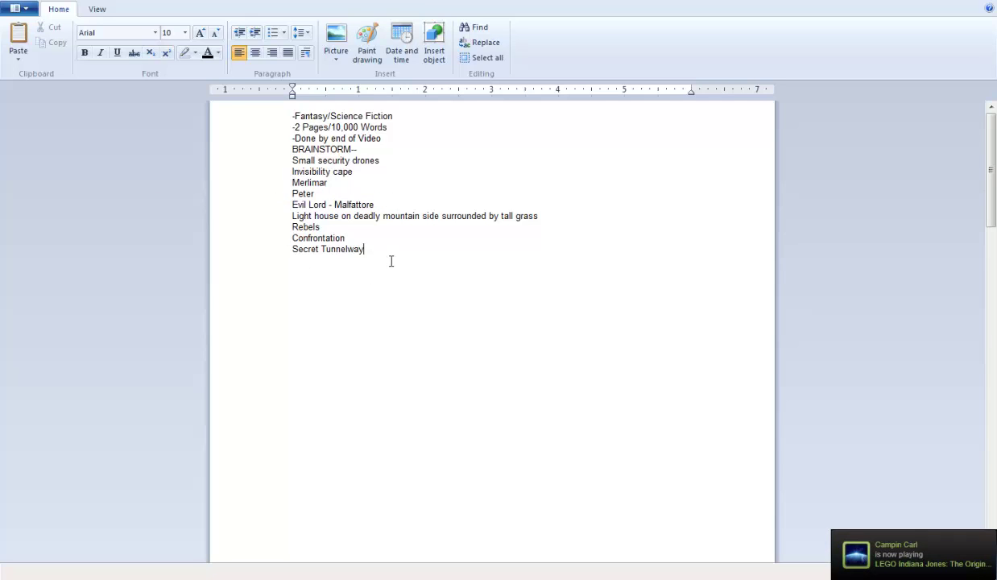
{"action": "left_click_drag", "start_coordinate": [379, 253], "coordinate": [276, 246]}
{"action": "left_click", "coordinate": [367, 264]}
{"action": "left_click_drag", "start_coordinate": [364, 249], "coordinate": [289, 225]}
{"action": "left_click", "coordinate": [312, 193]}
{"action": "mouse_move", "coordinate": [362, 239]}
{"action": "left_mouse_down"}
{"action": "mouse_move", "coordinate": [363, 249]}
{"action": "mouse_move", "coordinate": [361, 236]}
{"action": "left_mouse_up"}
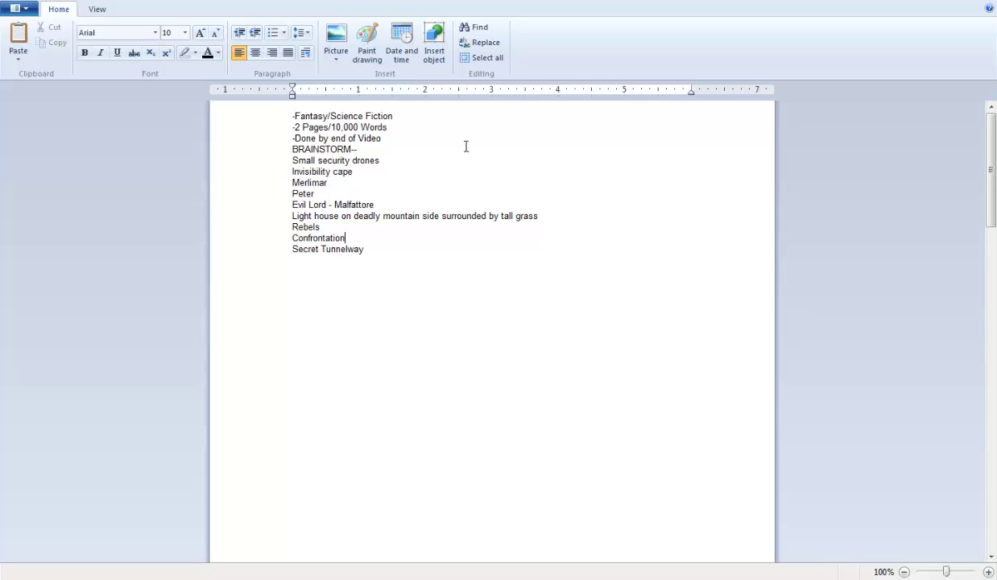
{"action": "right_click", "coordinate": [431, 216]}
{"action": "key", "text": "Escape"}
{"action": "scroll", "coordinate": [348, 214], "scroll_direction": "down", "scroll_amount": 3}
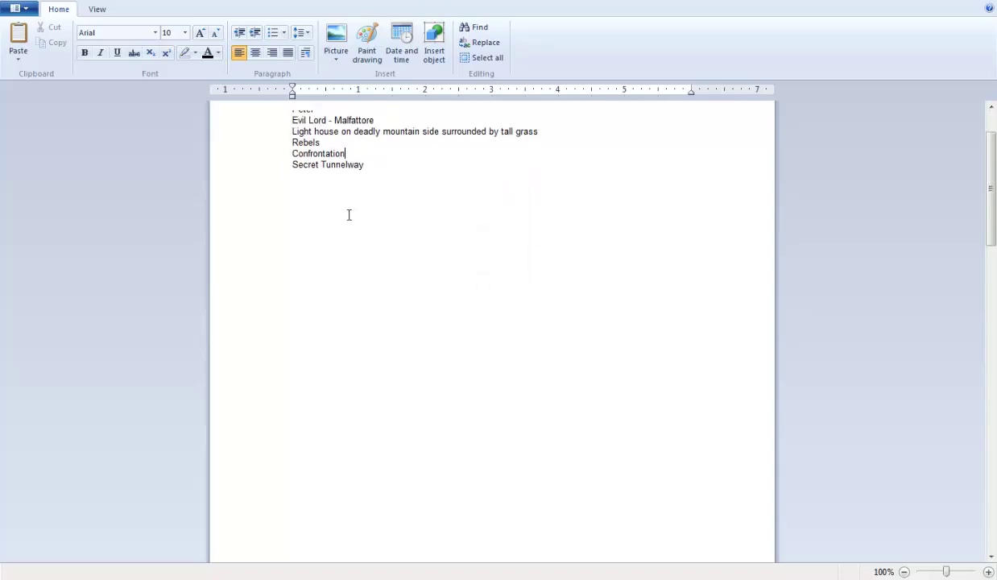
- Read the story's opening paragraph, including the lines about the drifting grass
{"action": "scroll", "coordinate": [349, 214], "scroll_direction": "down", "scroll_amount": 20}
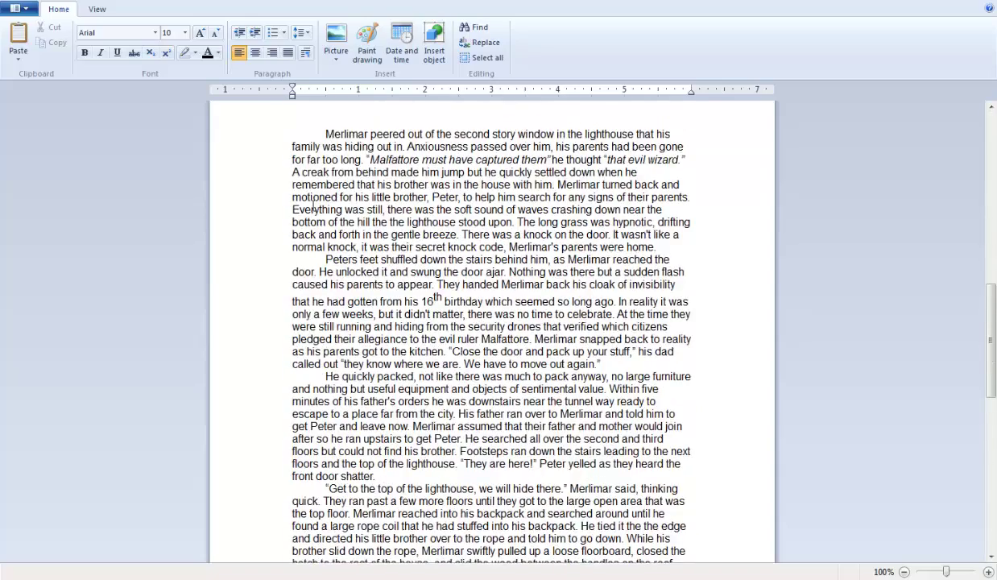
{"action": "left_click_drag", "start_coordinate": [306, 121], "coordinate": [542, 184]}
{"action": "left_click", "coordinate": [534, 175]}
{"action": "left_click_drag", "start_coordinate": [320, 129], "coordinate": [655, 246]}
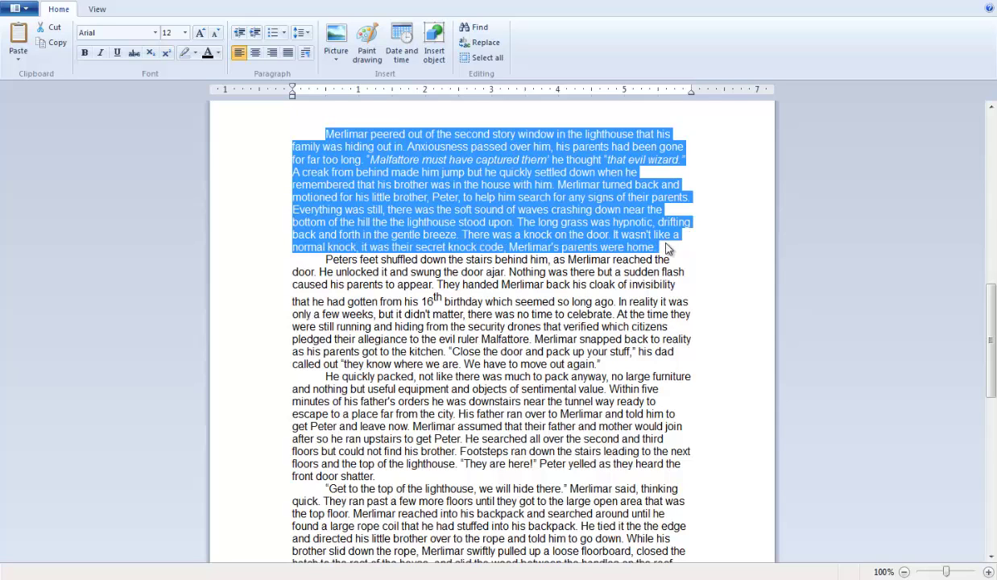
{"action": "left_click", "coordinate": [656, 247]}
{"action": "left_click_drag", "start_coordinate": [338, 234], "coordinate": [451, 213]}
{"action": "left_click", "coordinate": [427, 224]}
- Read on through the 16th birthday passage and the search for their parents
{"action": "scroll", "coordinate": [438, 234], "scroll_direction": "down", "scroll_amount": 1}
{"action": "left_click_drag", "start_coordinate": [378, 221], "coordinate": [522, 262]}
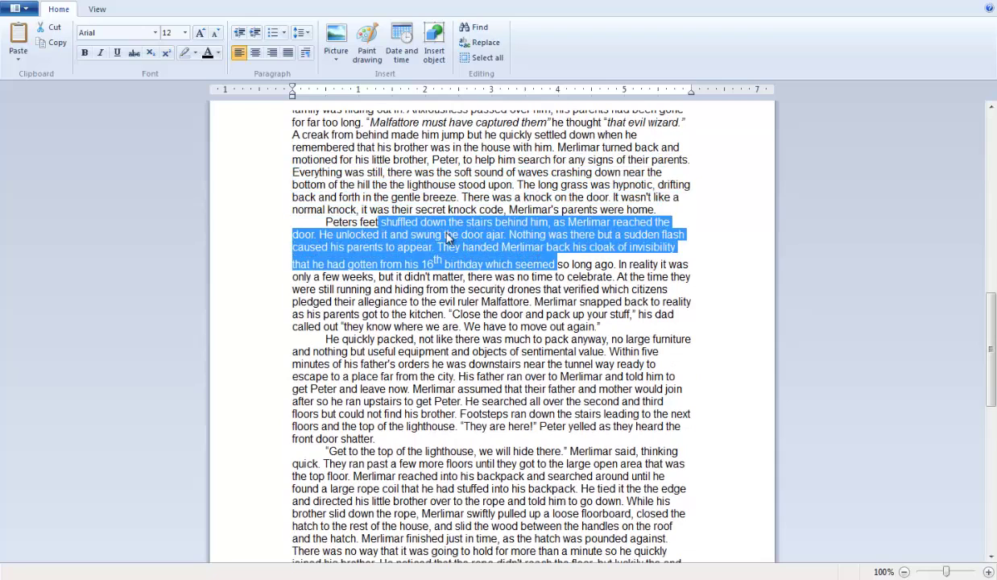
{"action": "left_click", "coordinate": [447, 234]}
{"action": "left_click_drag", "start_coordinate": [348, 265], "coordinate": [351, 286]}
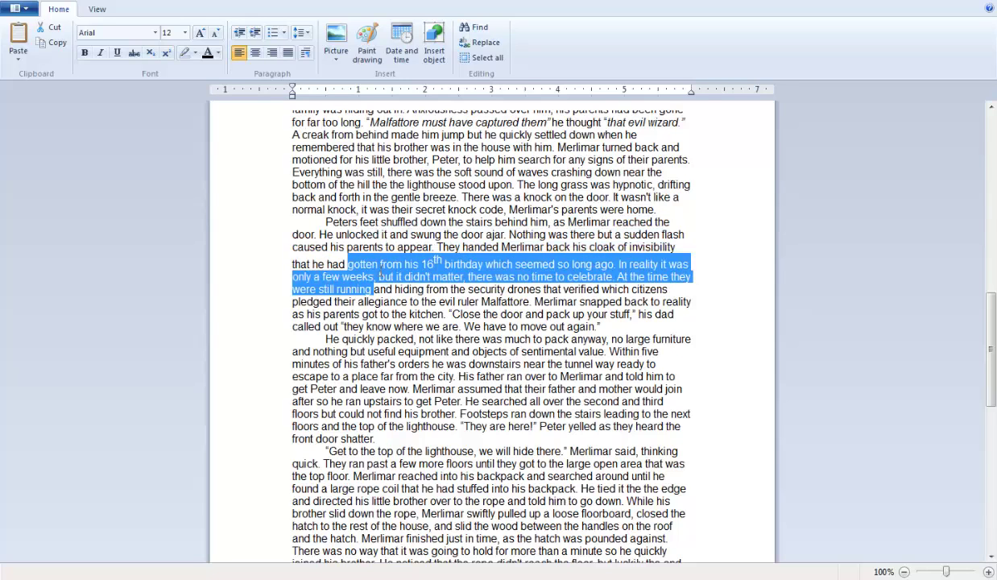
{"action": "left_click", "coordinate": [379, 276]}
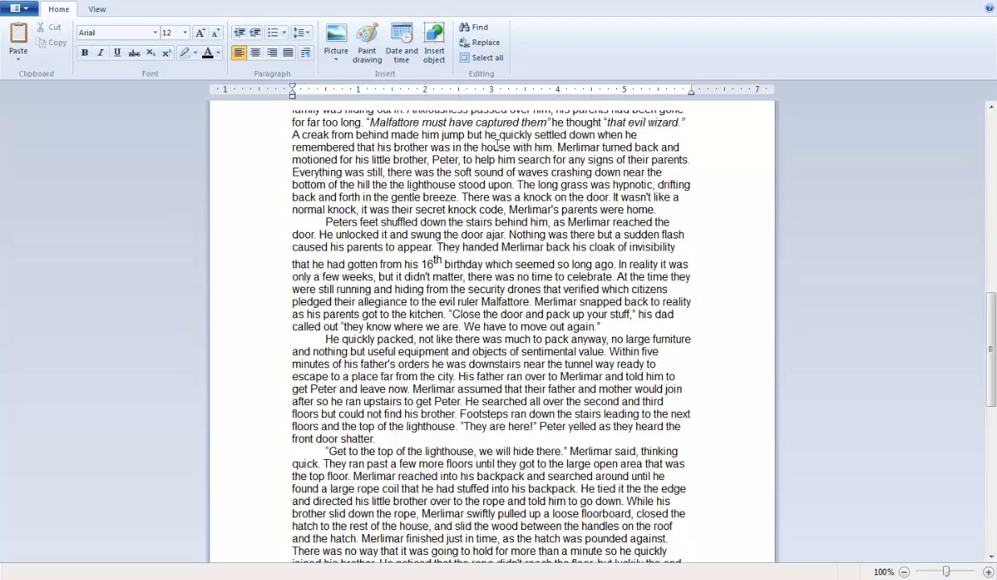
{"action": "scroll", "coordinate": [497, 145], "scroll_direction": "up", "scroll_amount": 1}
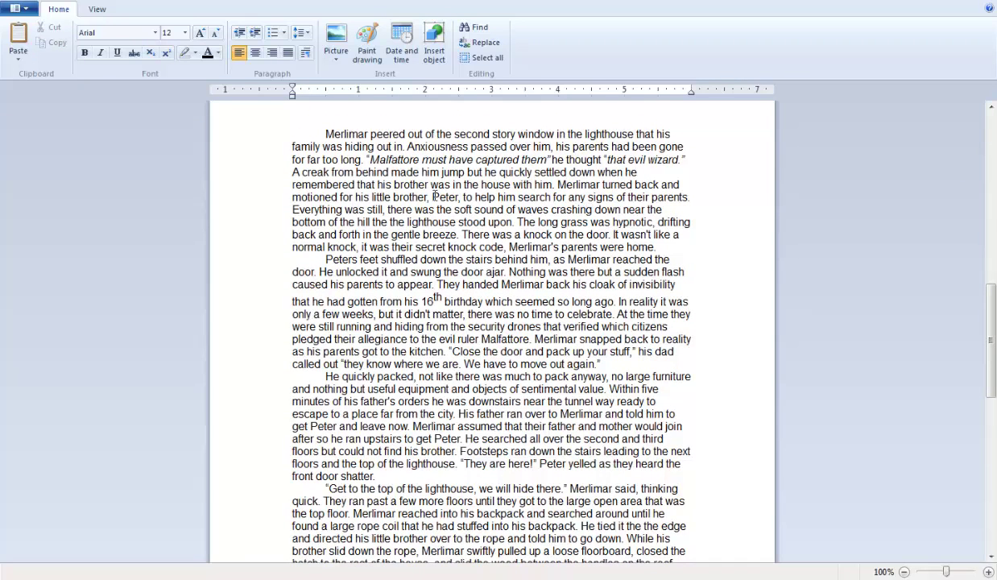
{"action": "left_click_drag", "start_coordinate": [428, 196], "coordinate": [456, 209]}
{"action": "left_click", "coordinate": [456, 209]}
{"action": "scroll", "coordinate": [460, 224], "scroll_direction": "down", "scroll_amount": 1}
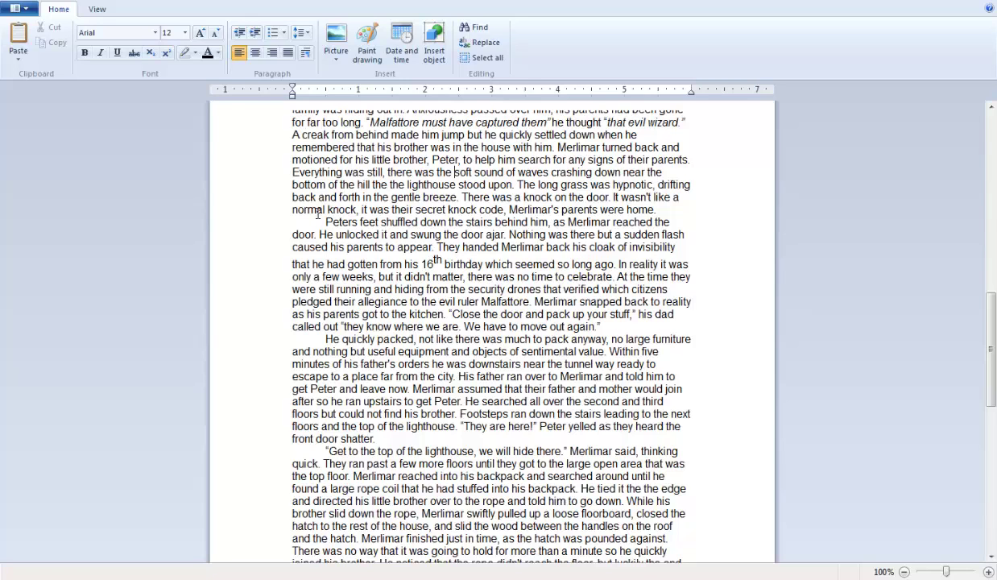
- Highlight and read the sudden flash passage, the dad calling out, and the moving-out line
{"action": "left_click_drag", "start_coordinate": [318, 213], "coordinate": [252, 222]}
{"action": "left_click", "coordinate": [364, 263]}
{"action": "left_click_drag", "start_coordinate": [344, 326], "coordinate": [493, 339]}
{"action": "left_click", "coordinate": [344, 326]}
{"action": "left_click_drag", "start_coordinate": [343, 326], "coordinate": [503, 339]}
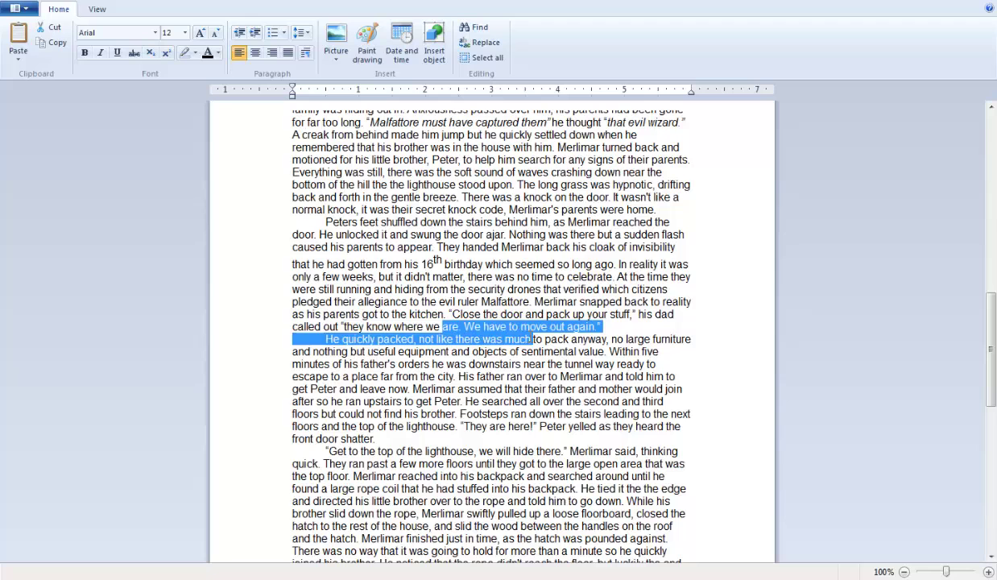
{"action": "left_click_drag", "start_coordinate": [574, 326], "coordinate": [426, 327]}
{"action": "left_click", "coordinate": [588, 339]}
- Scroll down and read through the packing paragraph
{"action": "scroll", "coordinate": [476, 396], "scroll_direction": "down", "scroll_amount": 3}
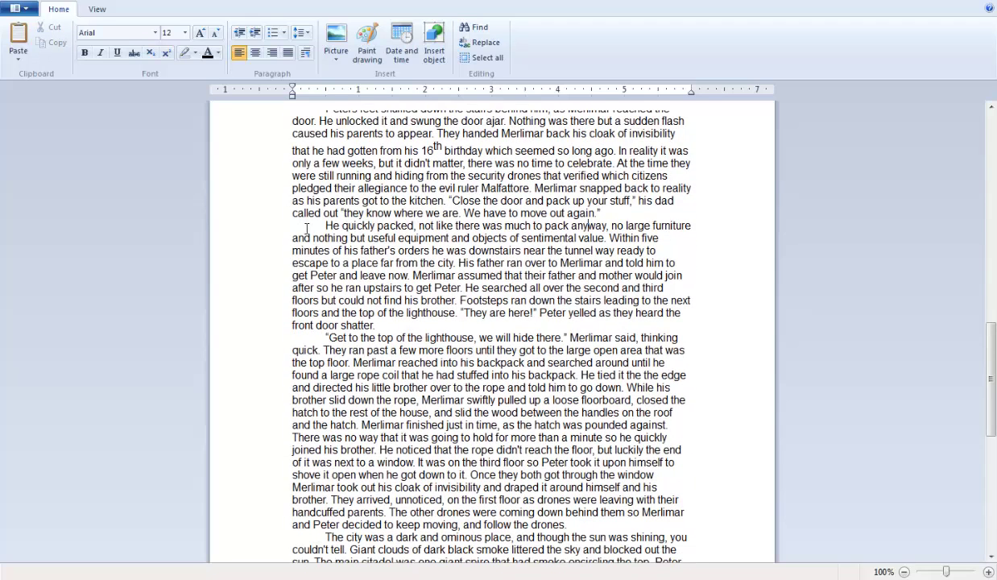
{"action": "left_click_drag", "start_coordinate": [327, 226], "coordinate": [433, 227]}
{"action": "left_click", "coordinate": [424, 225]}
{"action": "left_click", "coordinate": [463, 288]}
{"action": "left_click_drag", "start_coordinate": [302, 223], "coordinate": [467, 319]}
{"action": "left_click", "coordinate": [467, 322]}
- Read the footsteps sentence, the search through the upper floors, and Peter's yelling
{"action": "left_click_drag", "start_coordinate": [530, 319], "coordinate": [460, 301]}
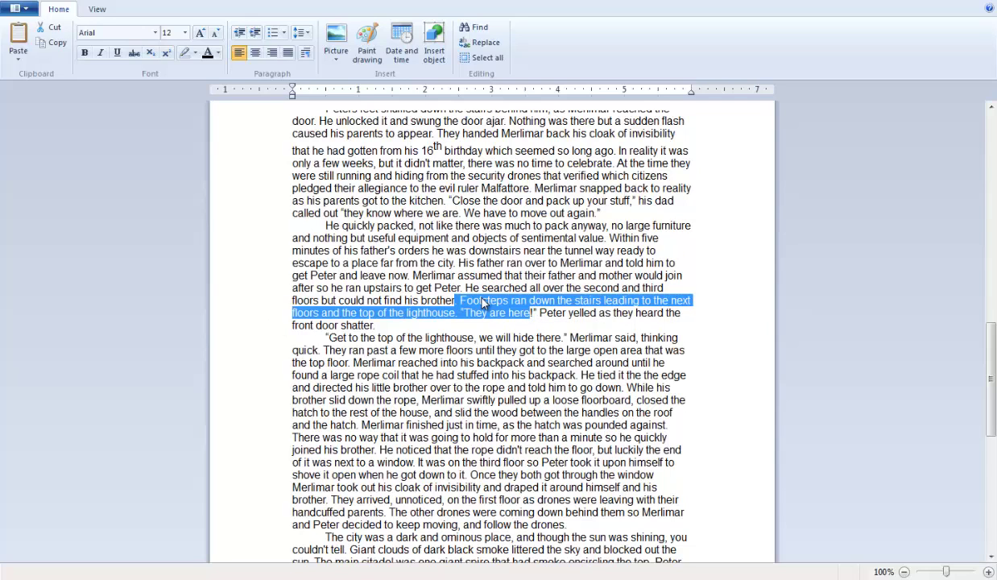
{"action": "left_click", "coordinate": [483, 300]}
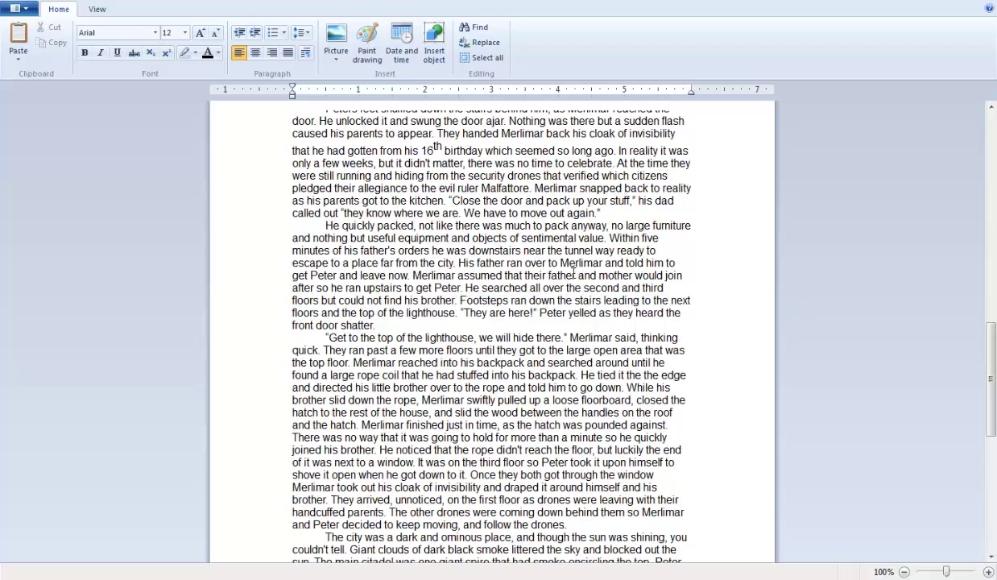
{"action": "left_click_drag", "start_coordinate": [535, 288], "coordinate": [616, 300]}
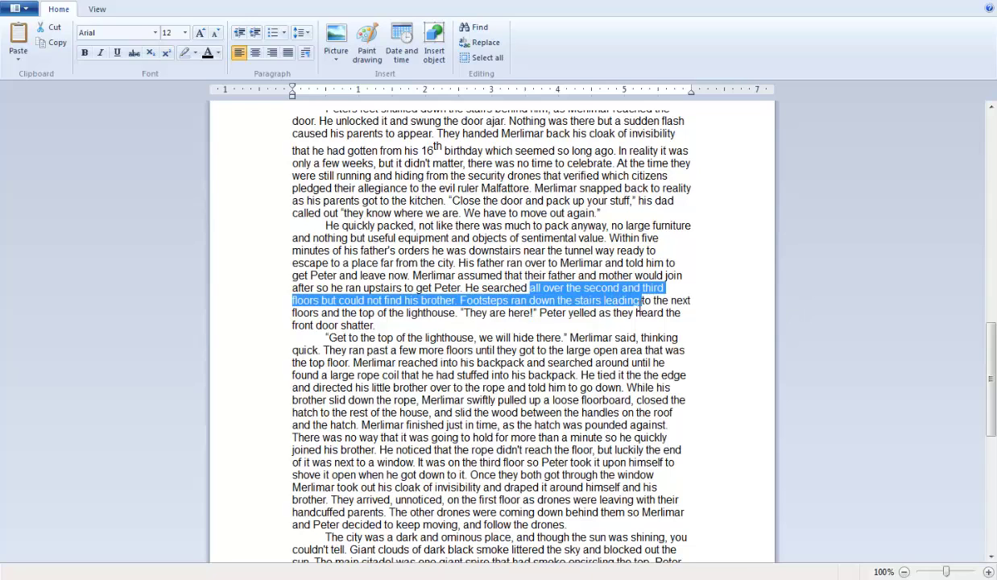
{"action": "left_click", "coordinate": [640, 301]}
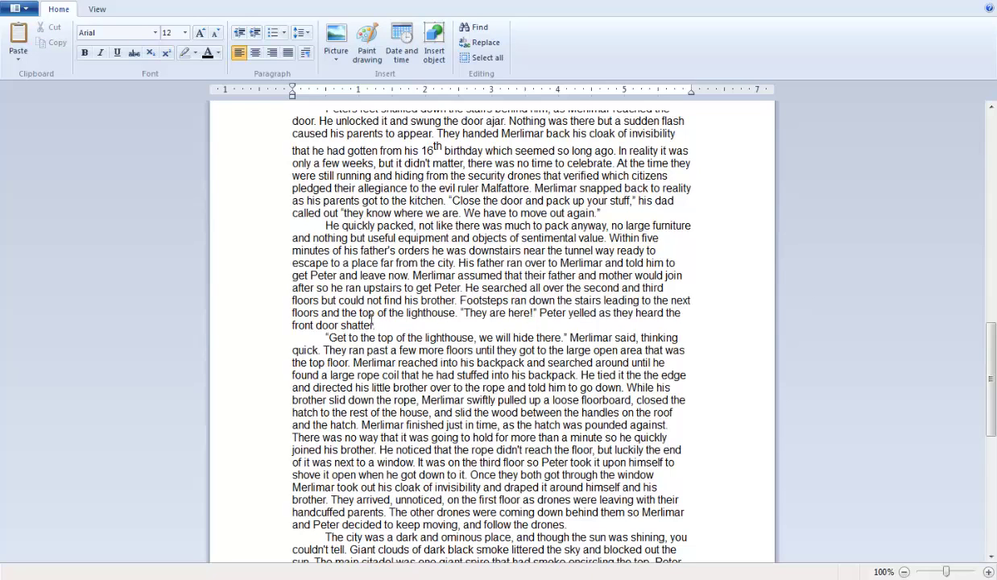
{"action": "left_click_drag", "start_coordinate": [339, 311], "coordinate": [612, 313]}
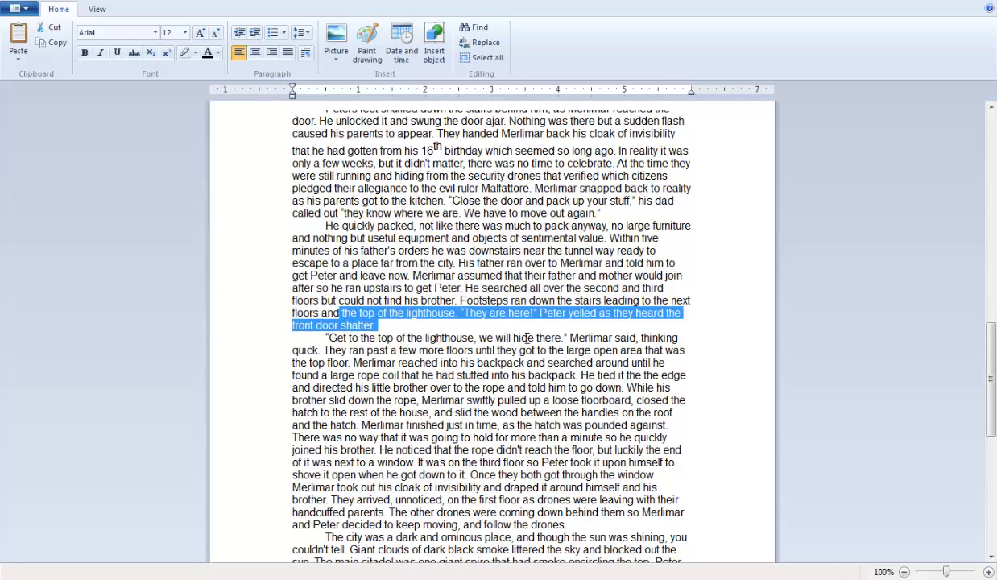
{"action": "left_click_drag", "start_coordinate": [340, 312], "coordinate": [395, 322]}
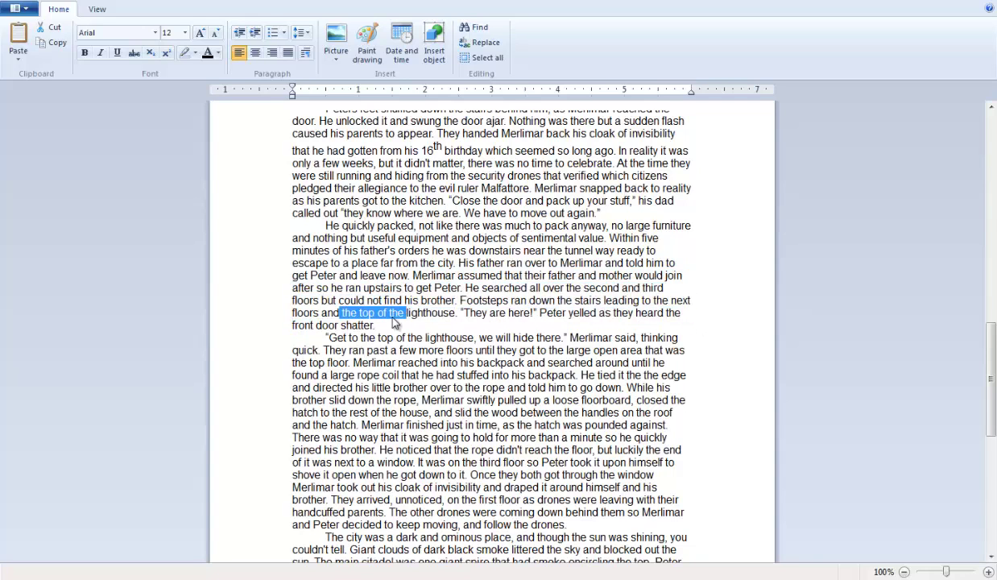
{"action": "left_click", "coordinate": [391, 317]}
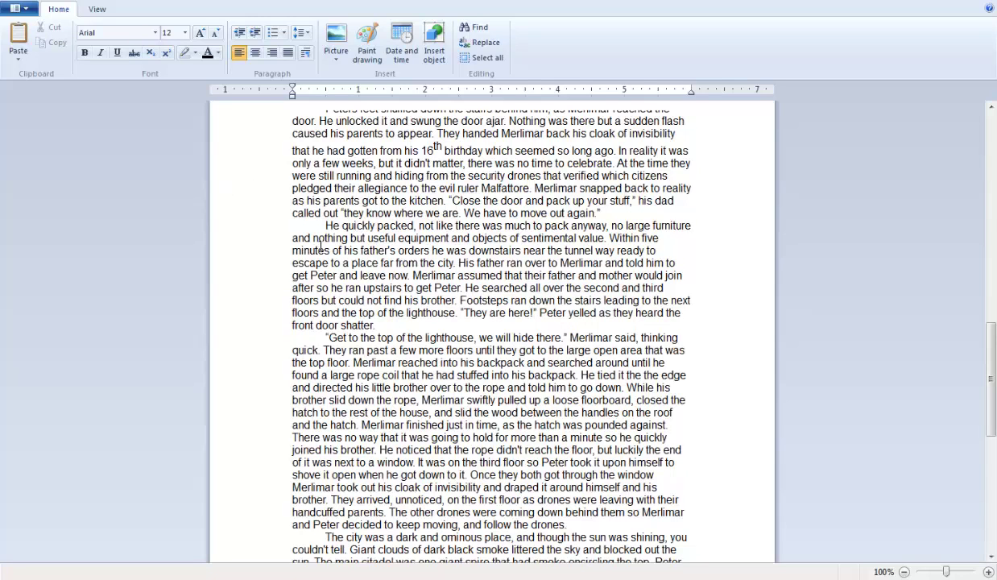
- Read the hiding paragraph, the city paragraph's opening, and the escape through the window
{"action": "scroll", "coordinate": [339, 242], "scroll_direction": "down", "scroll_amount": 2}
{"action": "left_click_drag", "start_coordinate": [612, 256], "coordinate": [636, 268]}
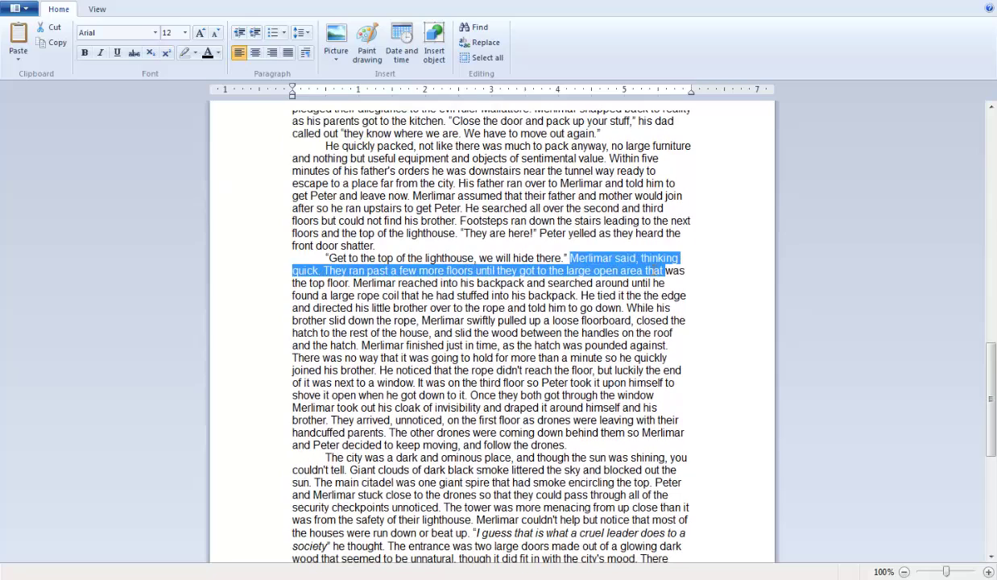
{"action": "left_click", "coordinate": [563, 258]}
{"action": "left_click_drag", "start_coordinate": [339, 245], "coordinate": [375, 258]}
{"action": "left_click", "coordinate": [450, 258]}
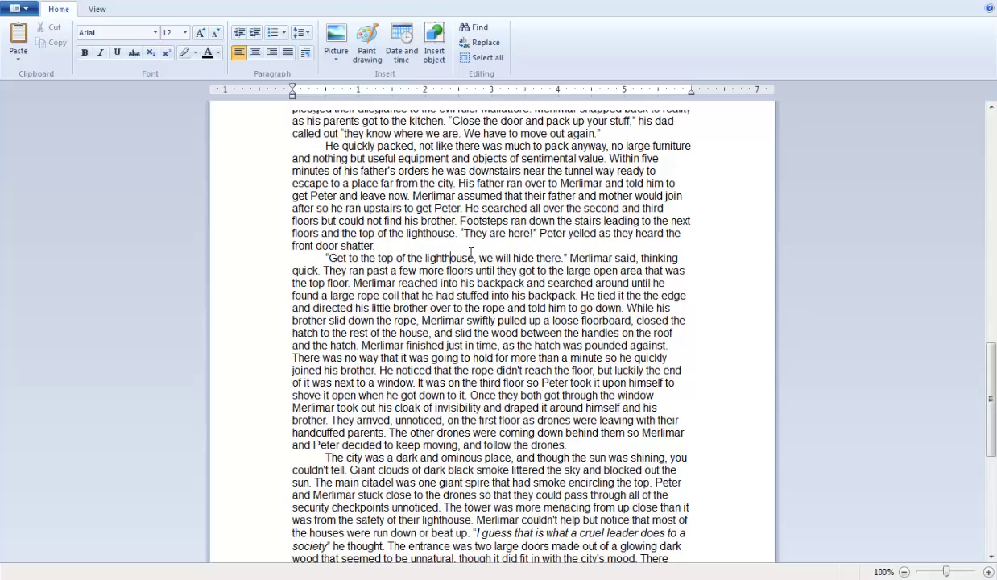
{"action": "scroll", "coordinate": [679, 311], "scroll_direction": "down", "scroll_amount": 6}
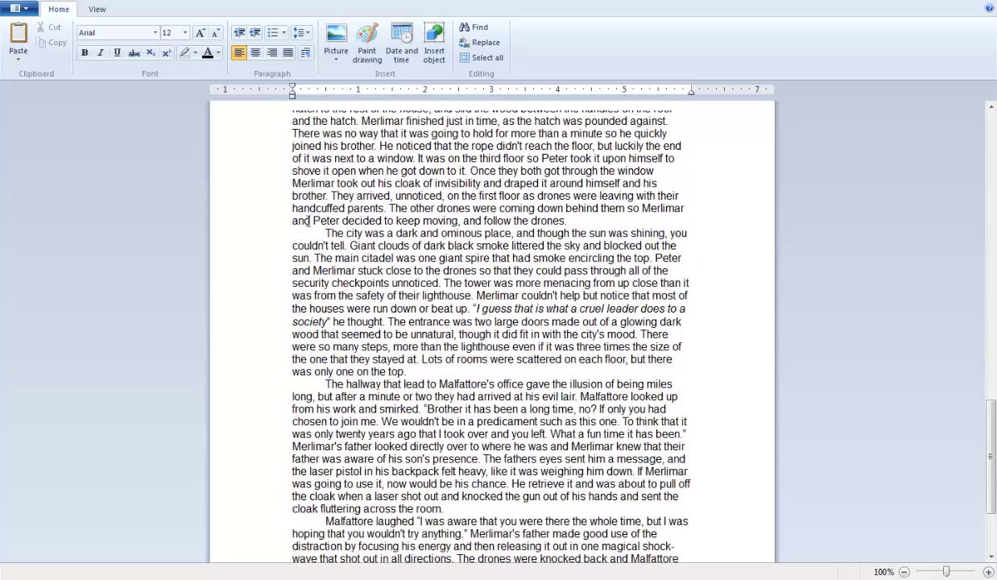
{"action": "left_click_drag", "start_coordinate": [318, 235], "coordinate": [576, 233]}
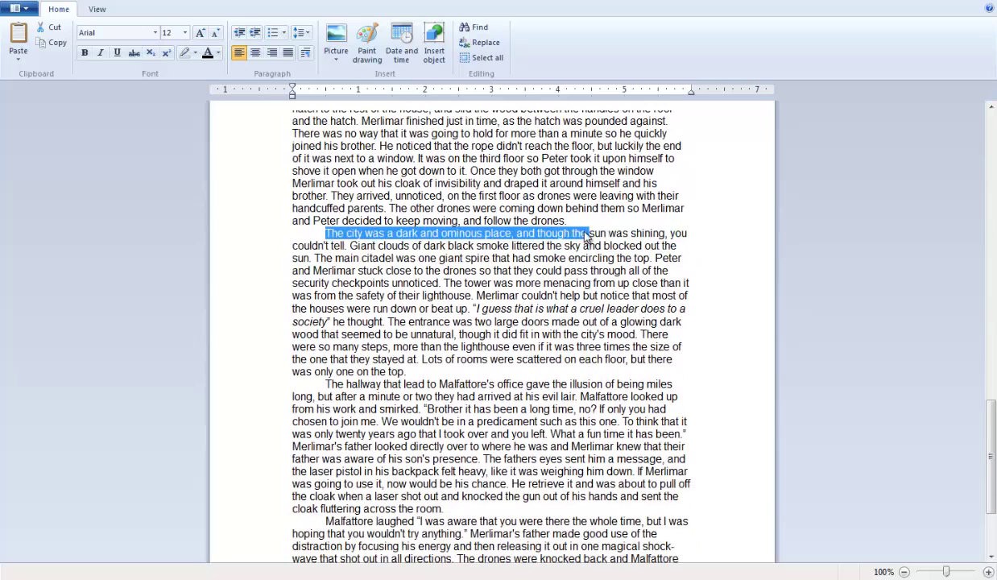
{"action": "left_click", "coordinate": [587, 234]}
{"action": "scroll", "coordinate": [520, 206], "scroll_direction": "up", "scroll_amount": 1}
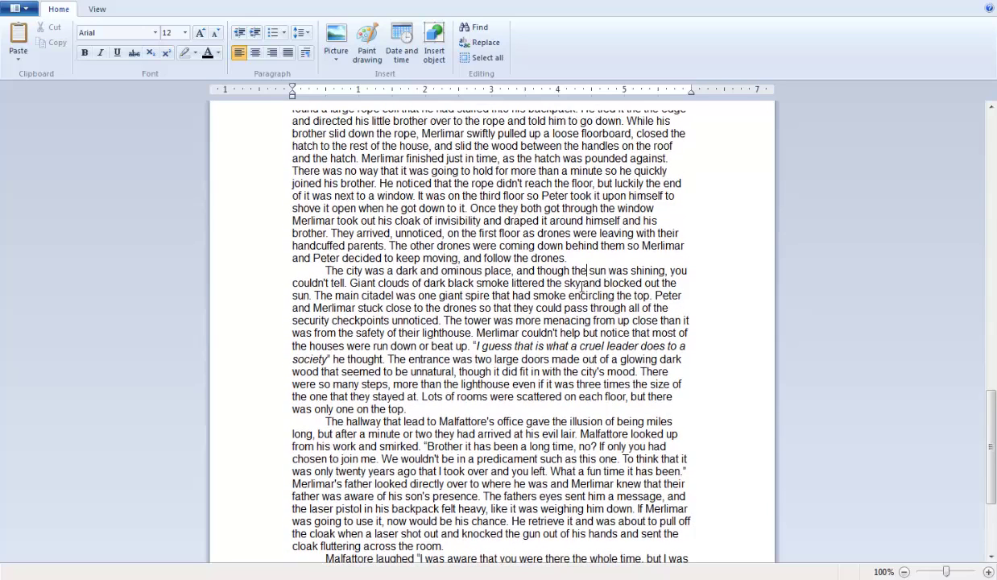
{"action": "left_click_drag", "start_coordinate": [604, 246], "coordinate": [432, 171]}
{"action": "left_click", "coordinate": [419, 195]}
- Read on to the arrival at Malfattore's lair and the end of the city paragraph
{"action": "scroll", "coordinate": [484, 211], "scroll_direction": "down", "scroll_amount": 2}
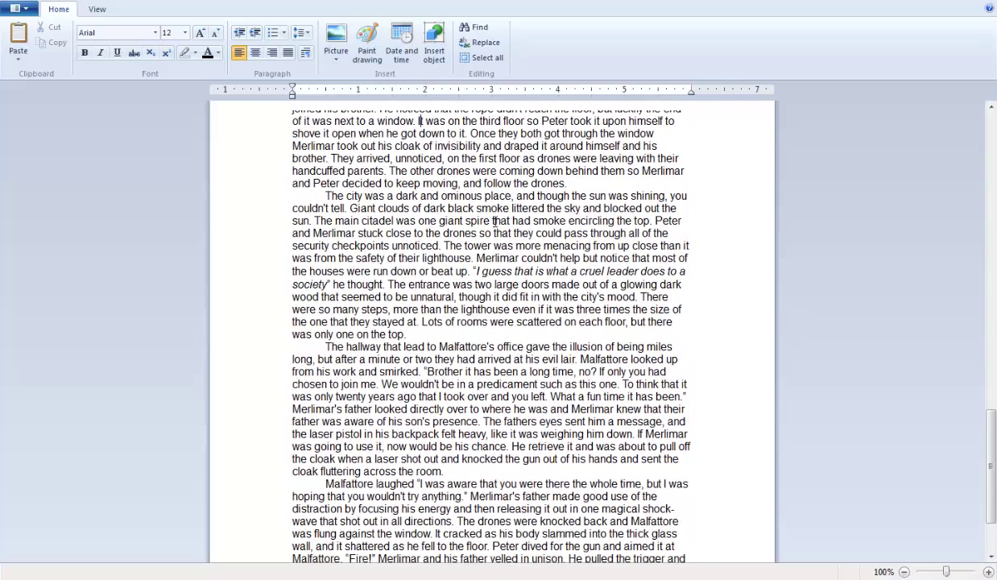
{"action": "left_click_drag", "start_coordinate": [438, 220], "coordinate": [712, 253]}
{"action": "left_click", "coordinate": [708, 285]}
{"action": "scroll", "coordinate": [708, 285], "scroll_direction": "down", "scroll_amount": 3}
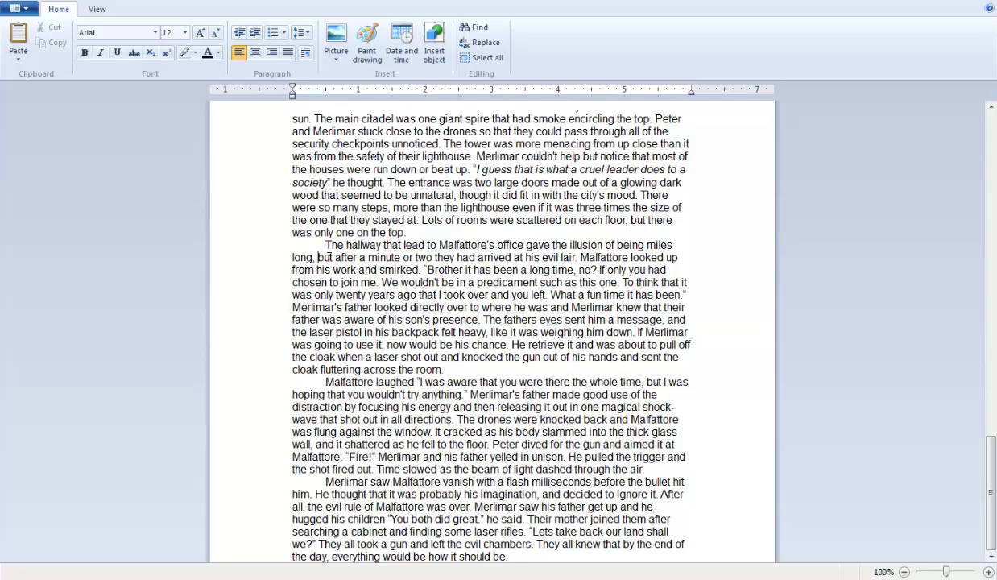
{"action": "left_click_drag", "start_coordinate": [318, 254], "coordinate": [580, 257]}
{"action": "left_click", "coordinate": [579, 256]}
{"action": "left_click_drag", "start_coordinate": [314, 232], "coordinate": [384, 249]}
{"action": "left_click", "coordinate": [384, 246]}
- Read the hallway paragraph about Malfattore's office and the father's sentence
{"action": "left_click_drag", "start_coordinate": [442, 246], "coordinate": [673, 246]}
{"action": "left_click_drag", "start_coordinate": [499, 245], "coordinate": [664, 252]}
{"action": "left_click", "coordinate": [665, 252]}
{"action": "left_click", "coordinate": [643, 235], "text": "shift"}
{"action": "left_click", "coordinate": [508, 249]}
{"action": "double_click", "coordinate": [419, 307]}
{"action": "left_click", "coordinate": [562, 307]}
- Read Malfattore's laughing lines and highlight the final passage through the story's end
{"action": "left_click_drag", "start_coordinate": [447, 382], "coordinate": [406, 378]}
{"action": "left_click", "coordinate": [444, 371]}
{"action": "left_click", "coordinate": [416, 381]}
{"action": "left_click_drag", "start_coordinate": [330, 385], "coordinate": [382, 394]}
{"action": "left_click", "coordinate": [382, 395]}
{"action": "left_click_drag", "start_coordinate": [307, 450], "coordinate": [782, 554]}
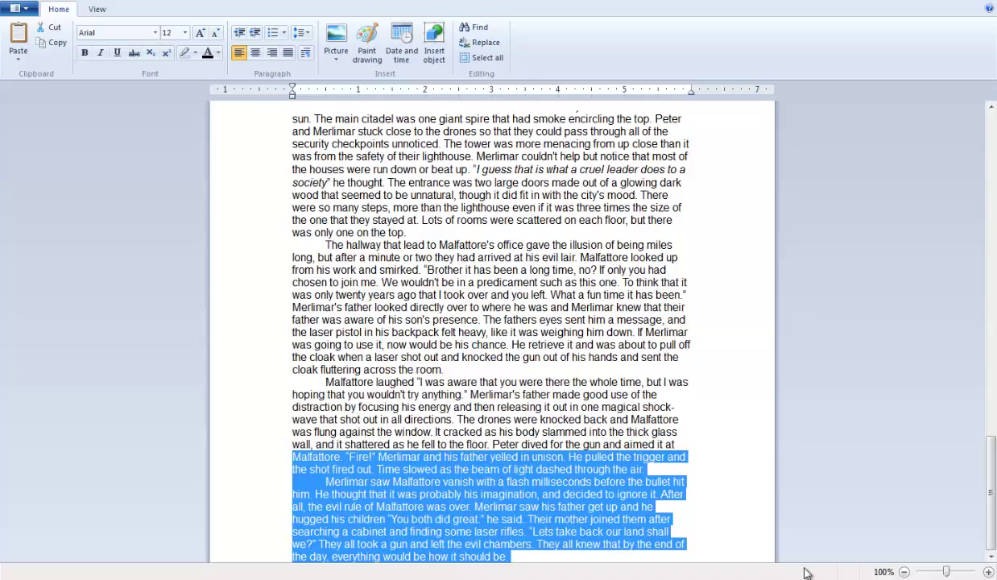
{"action": "left_click", "coordinate": [709, 507]}
{"action": "scroll", "coordinate": [710, 483], "scroll_direction": "up", "scroll_amount": 10}
{"action": "scroll", "coordinate": [445, 237], "scroll_direction": "up", "scroll_amount": 6}
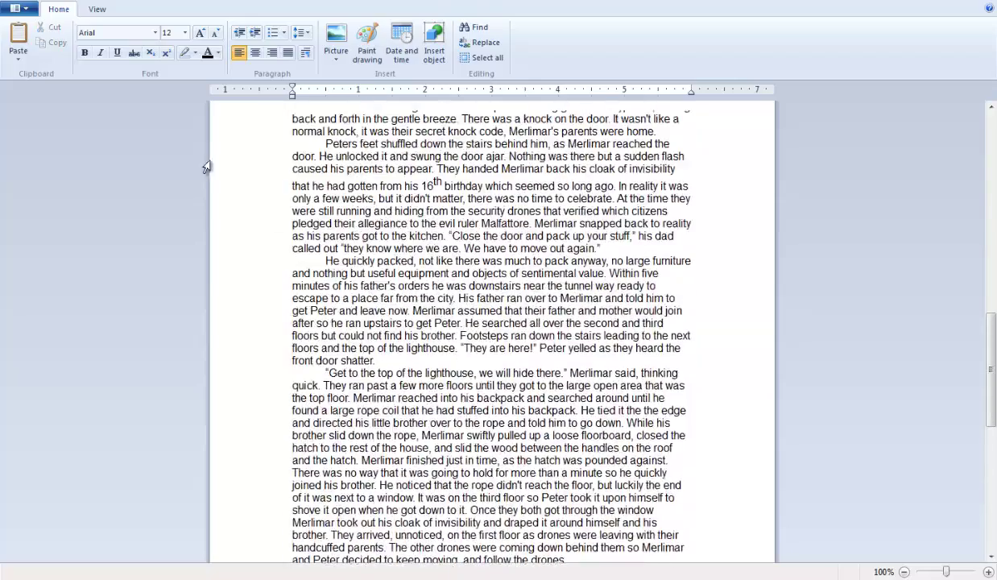
{"action": "scroll", "coordinate": [183, 295], "scroll_direction": "down", "scroll_amount": 13}
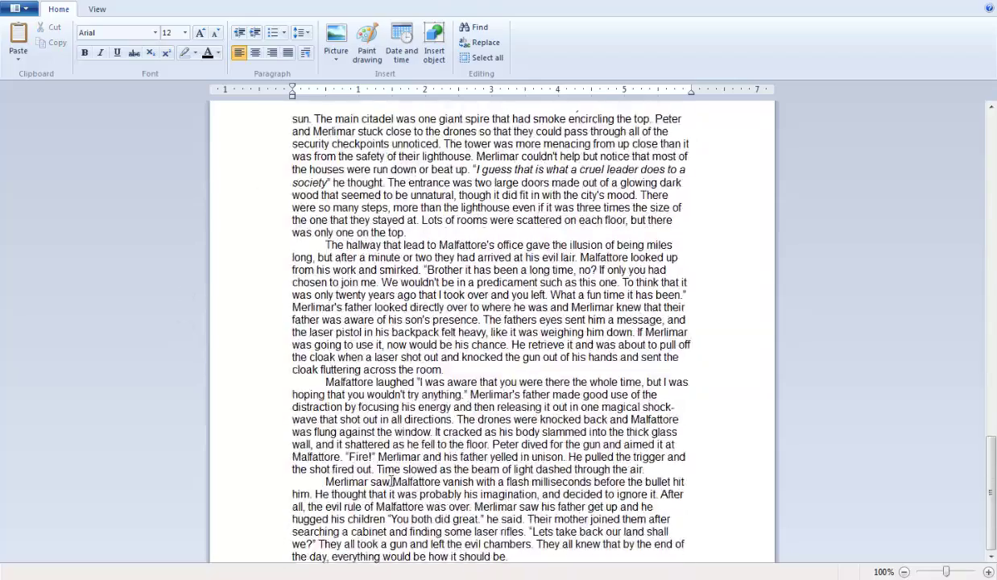
{"action": "left_click_drag", "start_coordinate": [326, 482], "coordinate": [460, 485]}
{"action": "left_click", "coordinate": [460, 482]}
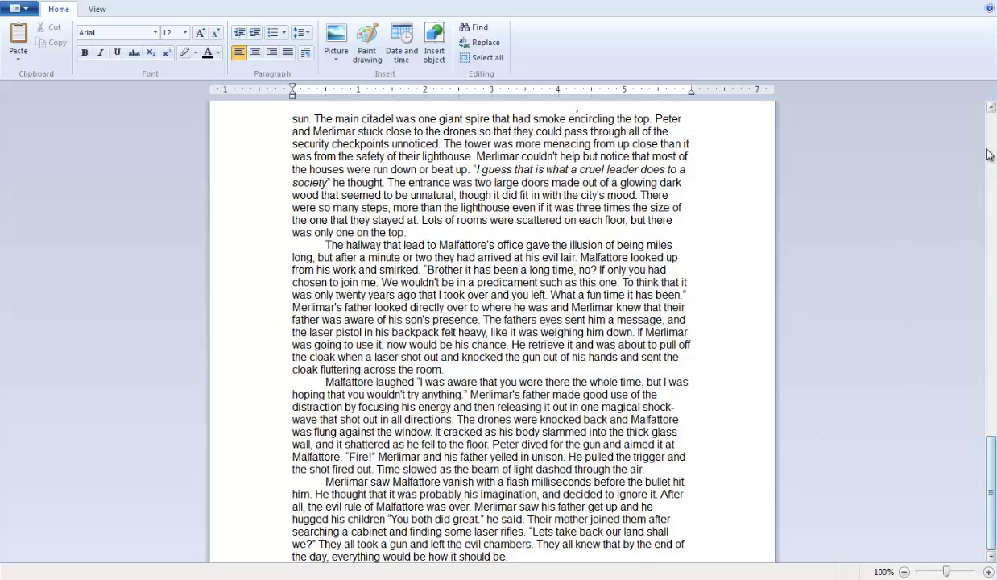
{"action": "left_click_drag", "start_coordinate": [476, 499], "coordinate": [665, 502]}
{"action": "left_click_drag", "start_coordinate": [552, 481], "coordinate": [653, 506]}
{"action": "left_click", "coordinate": [497, 518]}
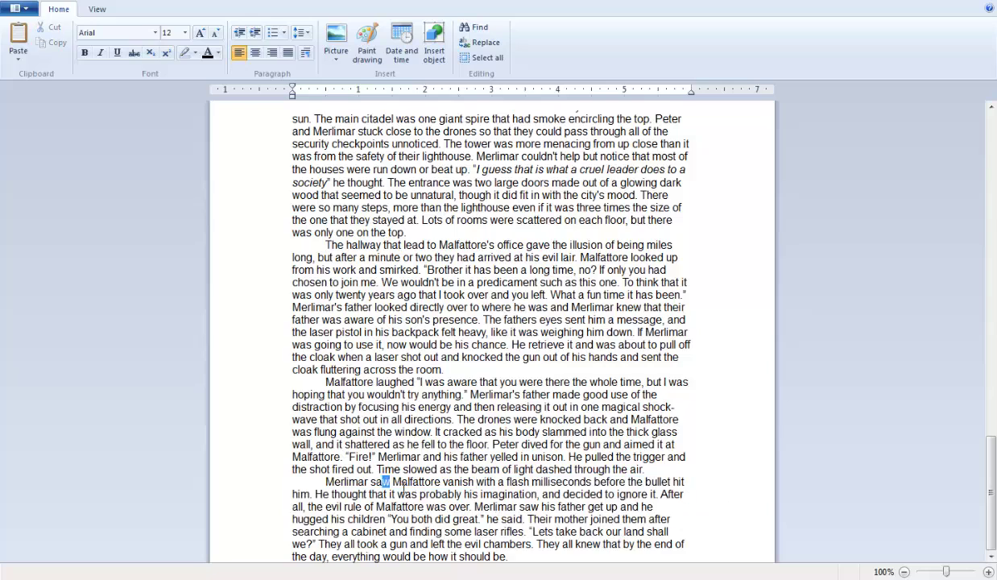
{"action": "left_click_drag", "start_coordinate": [371, 481], "coordinate": [674, 480]}
{"action": "left_click", "coordinate": [643, 481]}
{"action": "left_click_drag", "start_coordinate": [569, 457], "coordinate": [662, 493]}
{"action": "left_click", "coordinate": [593, 480]}
{"action": "left_click", "coordinate": [725, 468]}
{"action": "left_click_drag", "start_coordinate": [325, 482], "coordinate": [764, 506]}
{"action": "left_click_drag", "start_coordinate": [654, 498], "coordinate": [371, 355]}
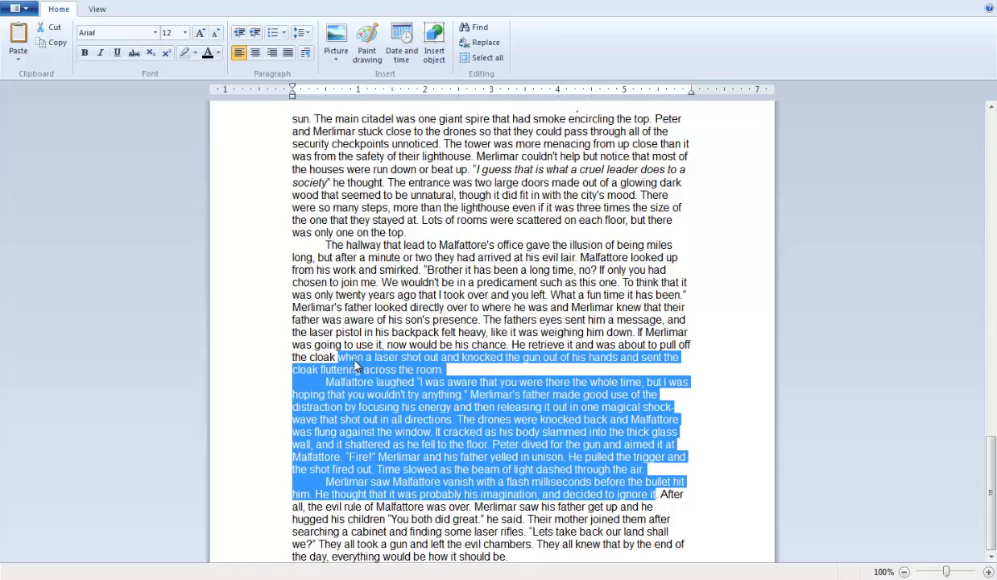
{"action": "left_click", "coordinate": [368, 343]}
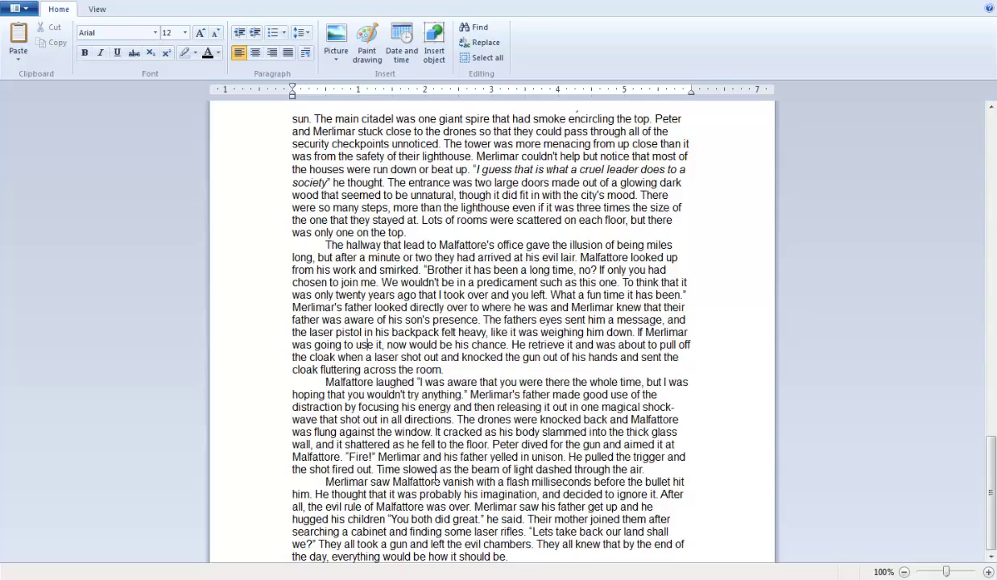
{"action": "scroll", "coordinate": [427, 402], "scroll_direction": "up", "scroll_amount": 4}
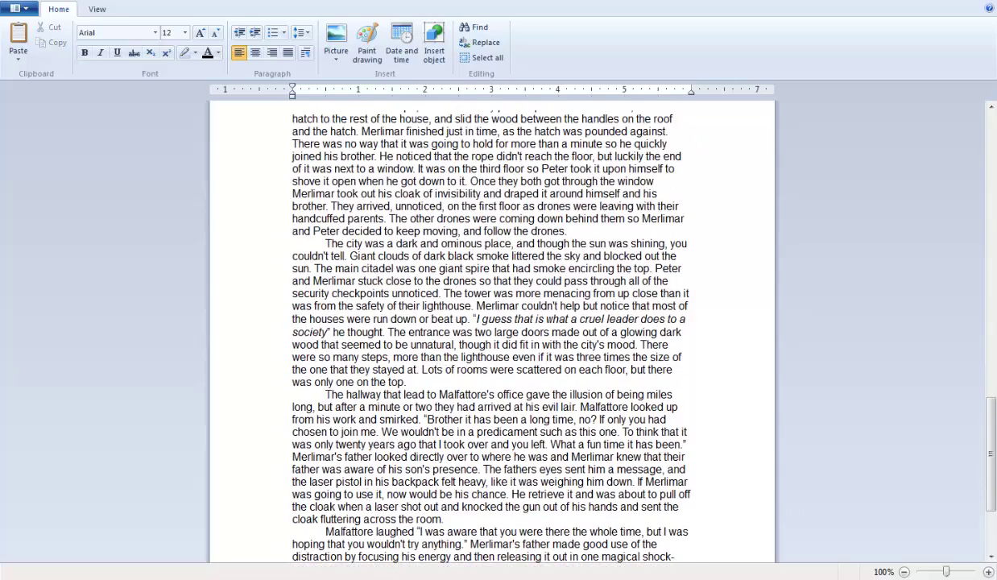
{"action": "scroll", "coordinate": [491, 322], "scroll_direction": "down", "scroll_amount": 2}
- In the tips document, add the last tip '-You can expand on it/above and beyond'
{"action": "left_click", "coordinate": [423, 539]}
{"action": "left_click", "coordinate": [482, 264]}
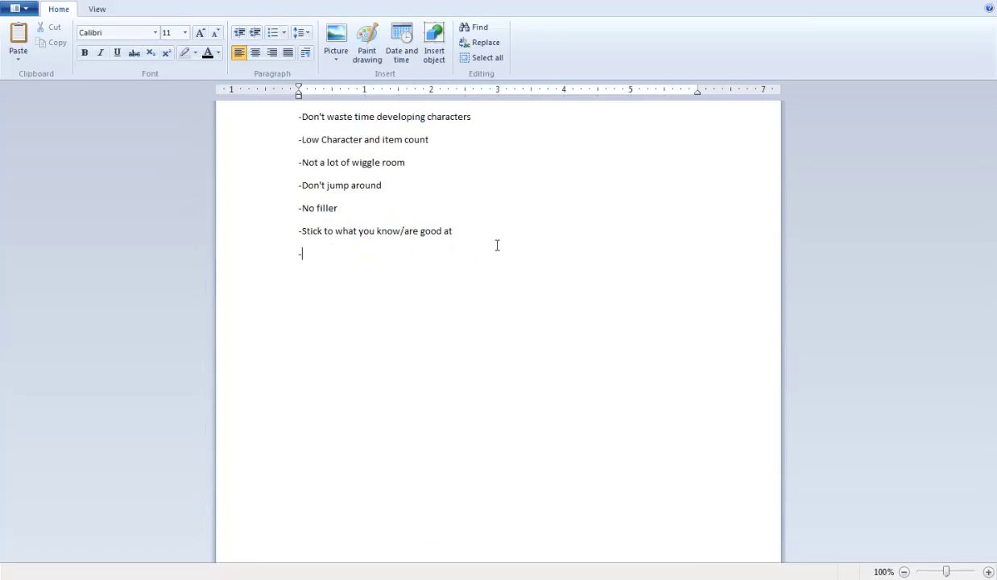
{"action": "type", "text": "u can expand on it,"}
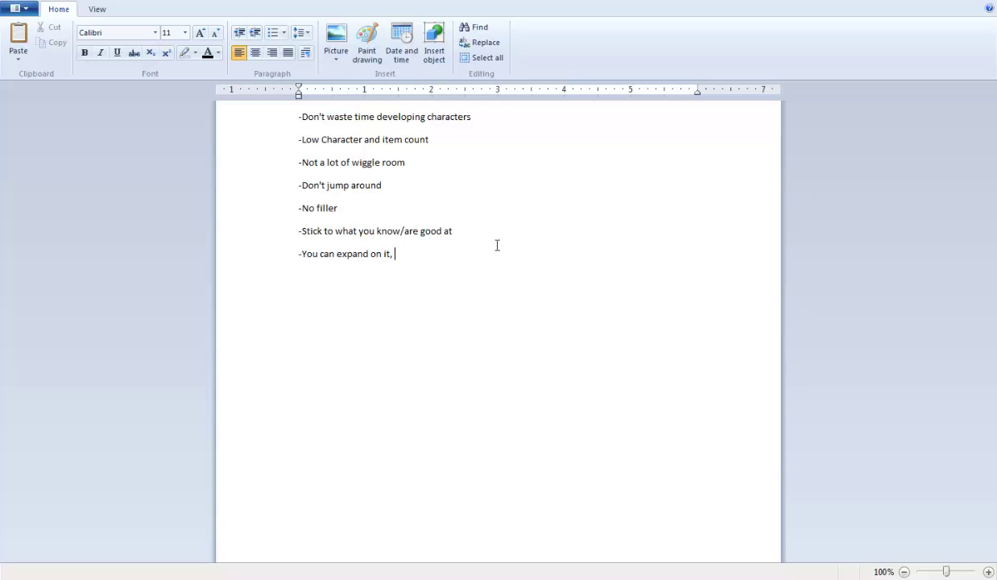
{"action": "key", "text": "BackSpace"}
{"action": "key", "text": "BackSpace"}
{"action": "key", "text": "BackSpace"}
{"action": "type", "text": "/above and beyond"}
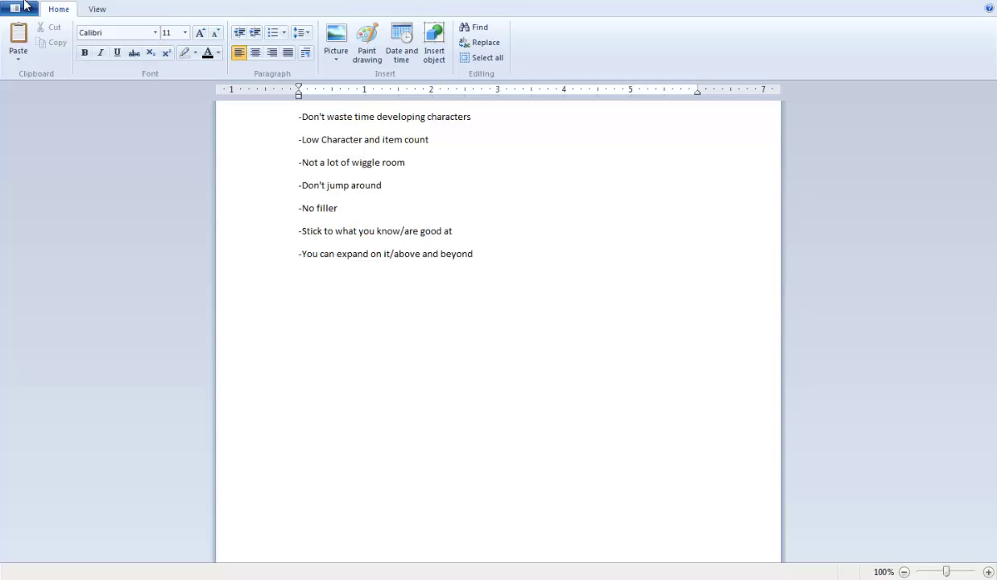
- Save the tips list to the Desktop as Short Story Tips.rtf
{"action": "key", "text": "ctrl+s"}
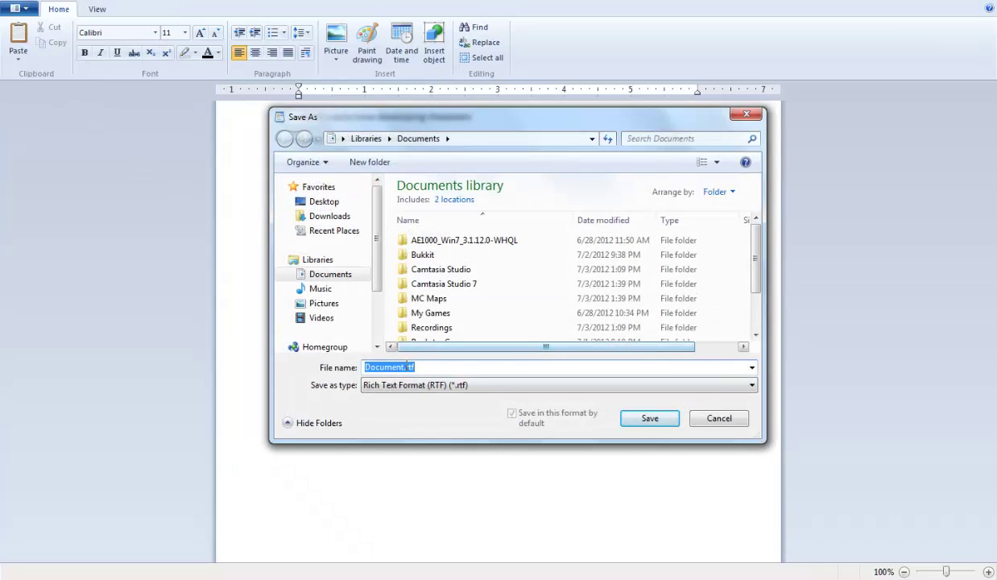
{"action": "left_click", "coordinate": [322, 201]}
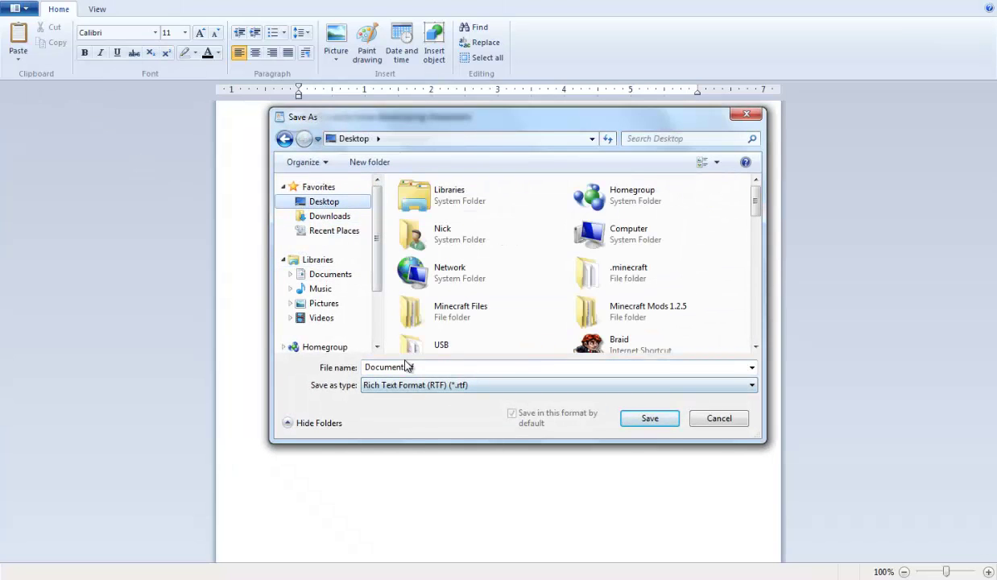
{"action": "left_click_drag", "start_coordinate": [411, 367], "coordinate": [355, 367]}
{"action": "left_click", "coordinate": [374, 367]}
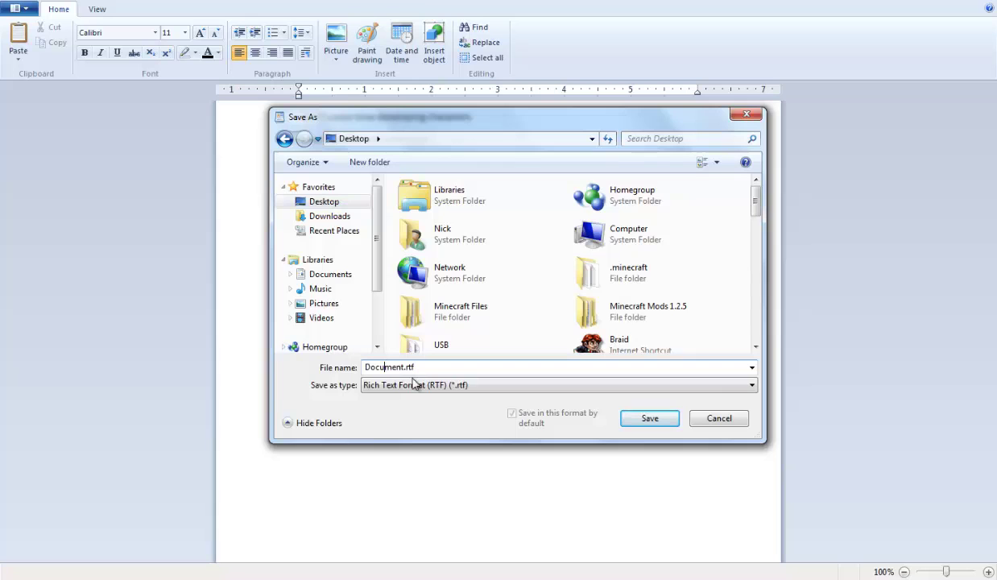
{"action": "double_click", "coordinate": [403, 368]}
{"action": "type", "text": "Short Story Ti"}
{"action": "key", "text": "Return"}
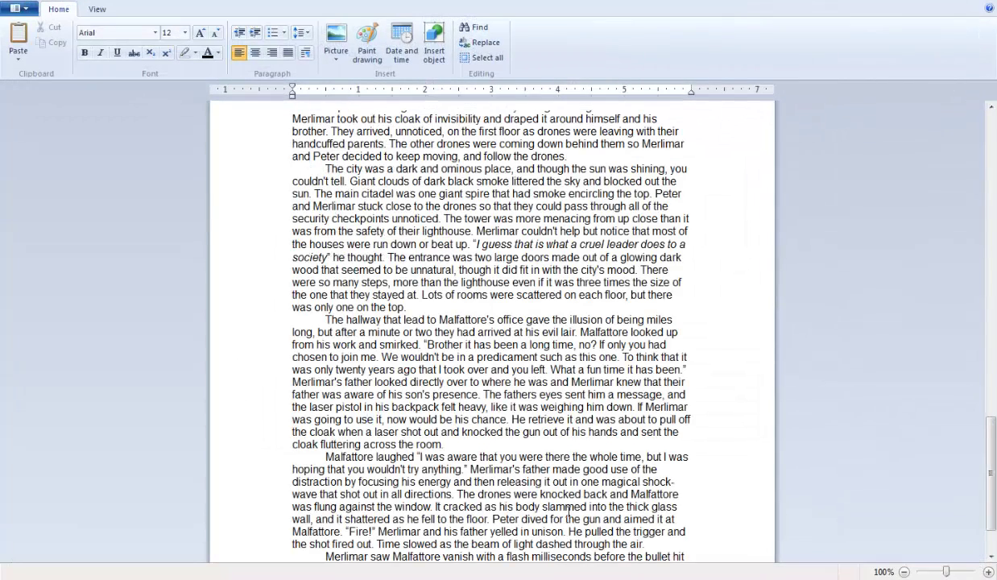
{"action": "scroll", "coordinate": [569, 511], "scroll_direction": "down", "scroll_amount": 2}
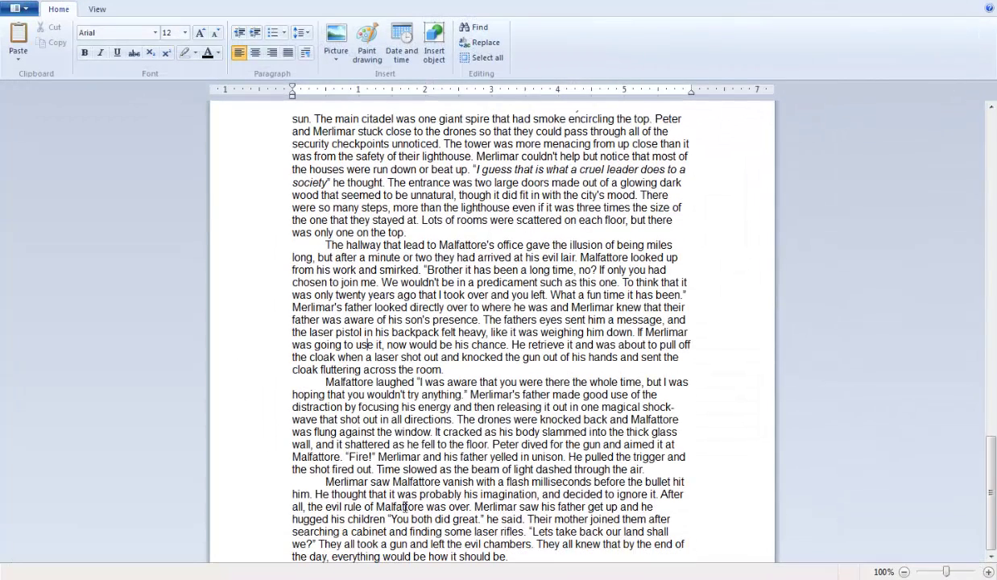
{"action": "left_click_drag", "start_coordinate": [398, 531], "coordinate": [334, 494]}
{"action": "left_click_drag", "start_coordinate": [462, 543], "coordinate": [523, 557]}
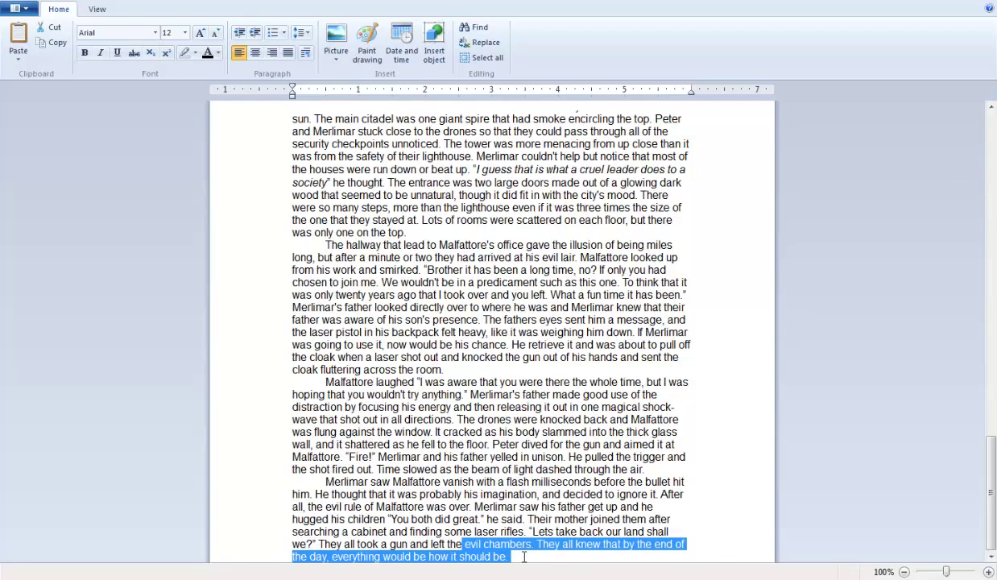
{"action": "left_click", "coordinate": [519, 554]}
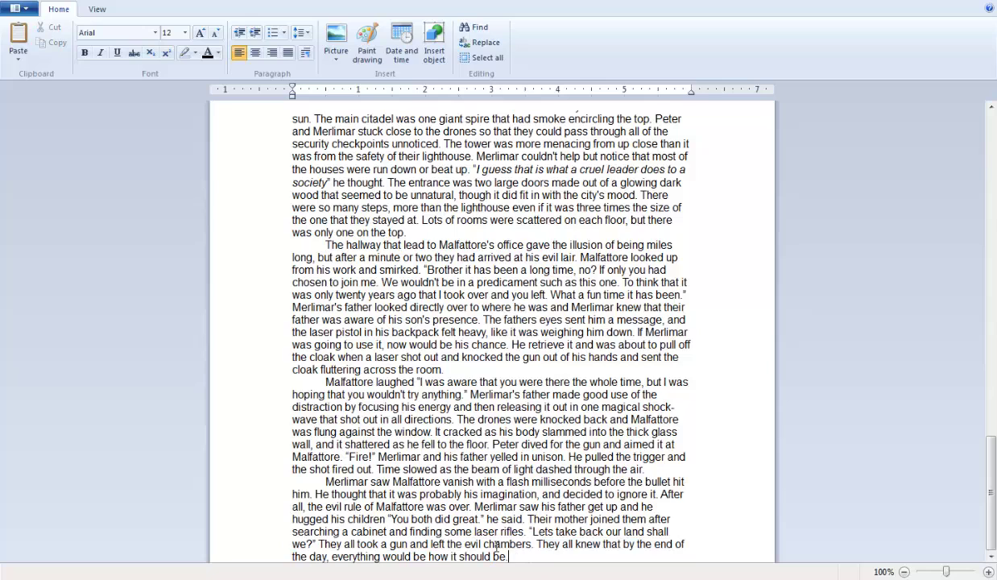
{"action": "left_click_drag", "start_coordinate": [497, 548], "coordinate": [468, 520]}
{"action": "left_click", "coordinate": [468, 519]}
{"action": "left_click_drag", "start_coordinate": [556, 507], "coordinate": [656, 509]}
{"action": "left_click", "coordinate": [665, 474]}
{"action": "left_click_drag", "start_coordinate": [494, 516], "coordinate": [541, 506]}
{"action": "left_click", "coordinate": [568, 507]}
{"action": "left_click_drag", "start_coordinate": [375, 469], "coordinate": [564, 496]}
{"action": "left_click", "coordinate": [565, 497]}
{"action": "left_click_drag", "start_coordinate": [444, 483], "coordinate": [586, 506]}
{"action": "left_click", "coordinate": [580, 481]}
{"action": "left_click", "coordinate": [625, 518]}
{"action": "left_click_drag", "start_coordinate": [352, 494], "coordinate": [514, 470]}
{"action": "left_click", "coordinate": [529, 482]}
- Highlight the story's closing paragraphs from the Fire! shout onward
{"action": "scroll", "coordinate": [502, 474], "scroll_direction": "up", "scroll_amount": 18}
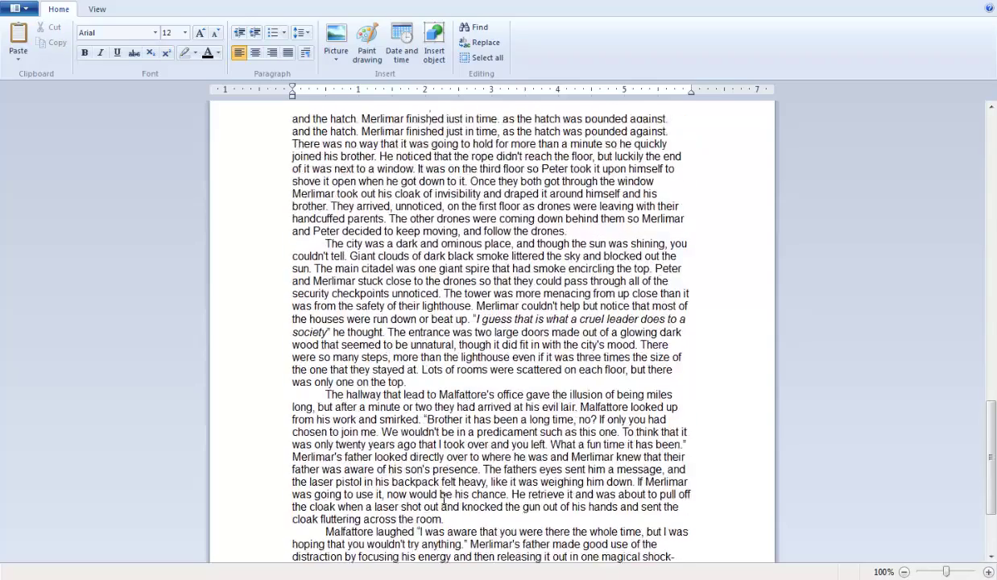
{"action": "scroll", "coordinate": [435, 362], "scroll_direction": "down", "scroll_amount": 11}
{"action": "scroll", "coordinate": [435, 361], "scroll_direction": "down", "scroll_amount": 7}
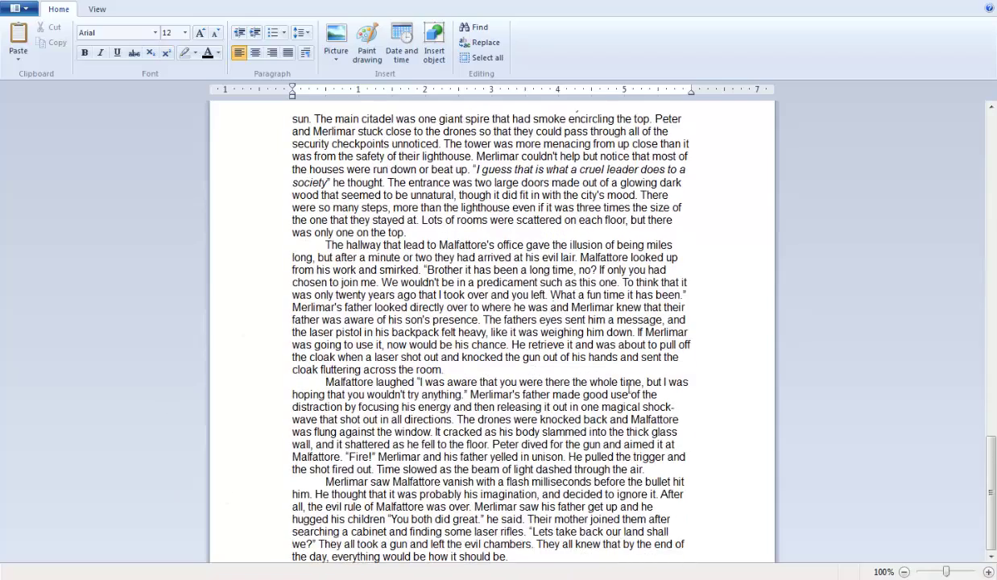
{"action": "left_click_drag", "start_coordinate": [624, 531], "coordinate": [355, 450]}
{"action": "left_click_drag", "start_coordinate": [485, 538], "coordinate": [296, 263]}
{"action": "left_click", "coordinate": [336, 232]}
- Reread Merlimar dismissing the vanishing and the window shattering, then return to the top of the document
{"action": "scroll", "coordinate": [736, 217], "scroll_direction": "up", "scroll_amount": 7}
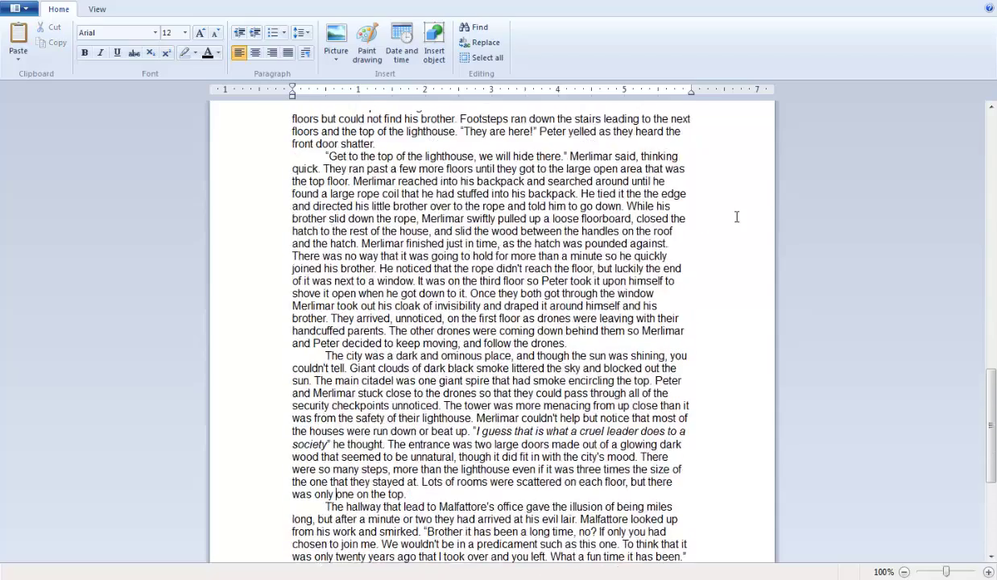
{"action": "scroll", "coordinate": [736, 217], "scroll_direction": "down", "scroll_amount": 7}
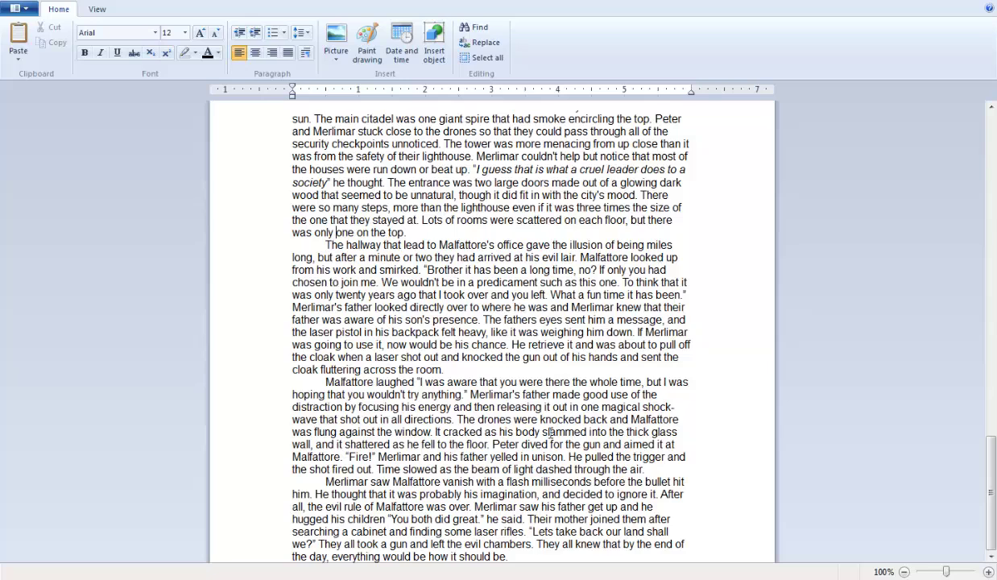
{"action": "left_click_drag", "start_coordinate": [332, 494], "coordinate": [330, 519]}
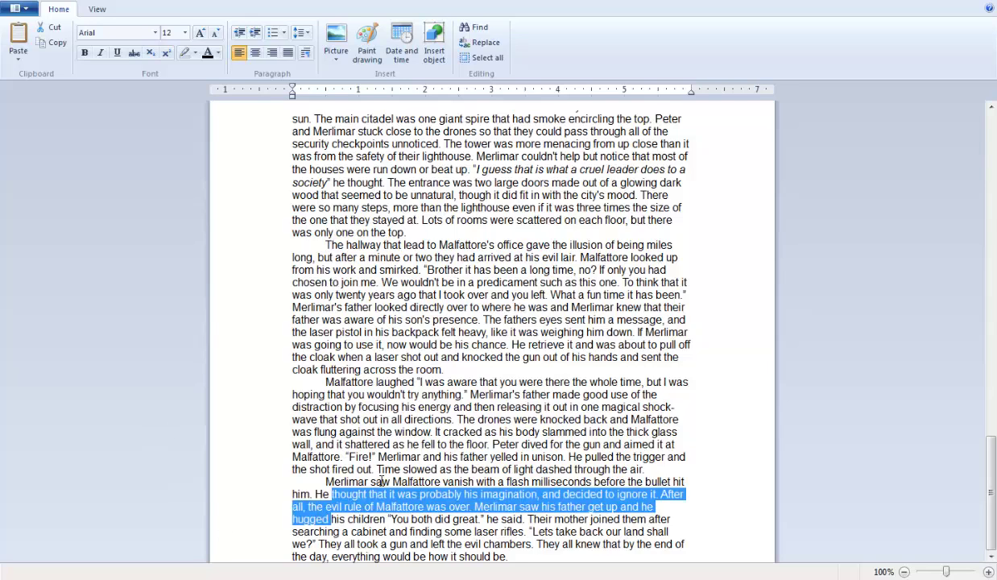
{"action": "left_click", "coordinate": [381, 481]}
{"action": "left_click_drag", "start_coordinate": [331, 469], "coordinate": [713, 496]}
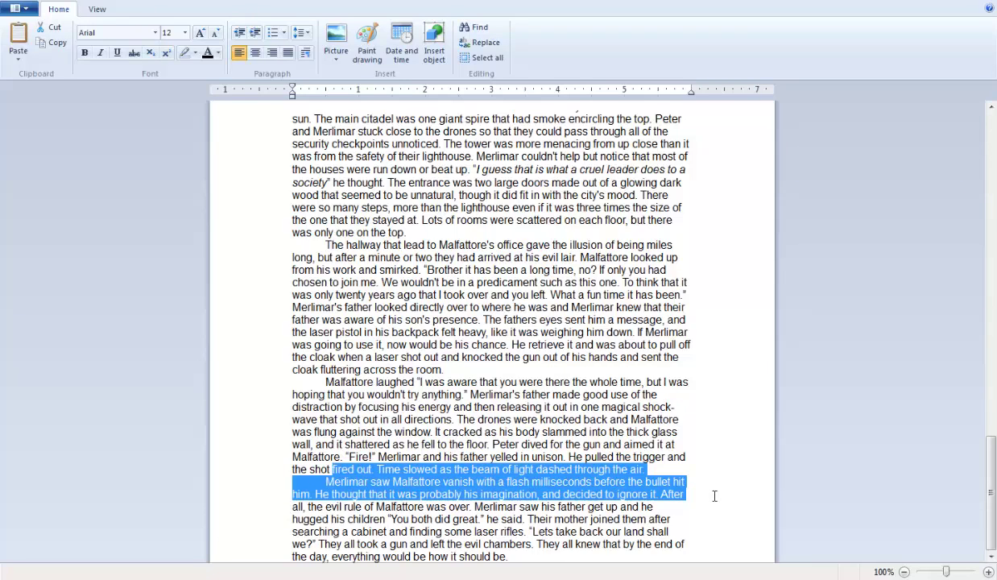
{"action": "left_click", "coordinate": [714, 496]}
{"action": "left_click_drag", "start_coordinate": [435, 518], "coordinate": [390, 532]}
{"action": "left_click", "coordinate": [492, 431]}
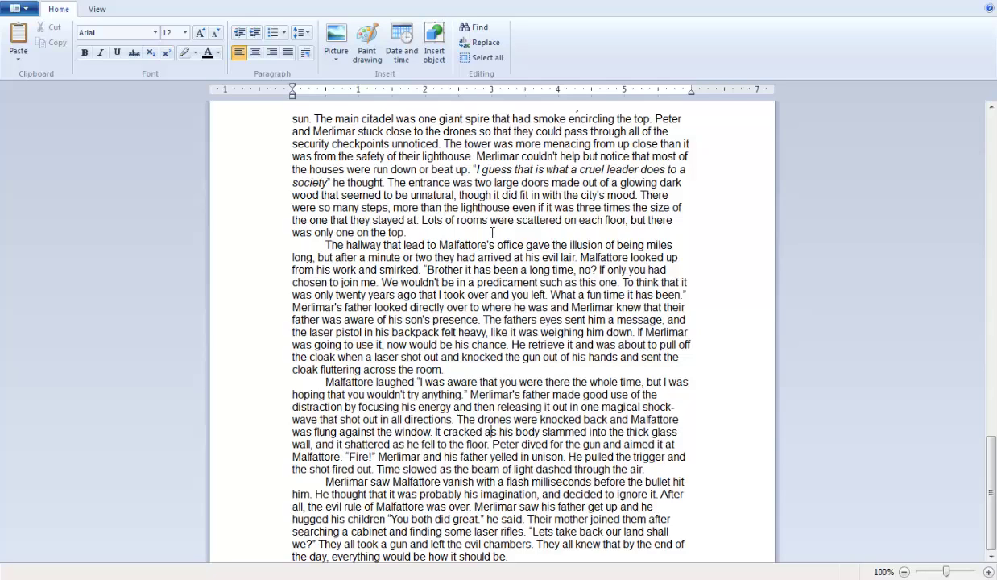
{"action": "scroll", "coordinate": [518, 326], "scroll_direction": "up", "scroll_amount": 18}
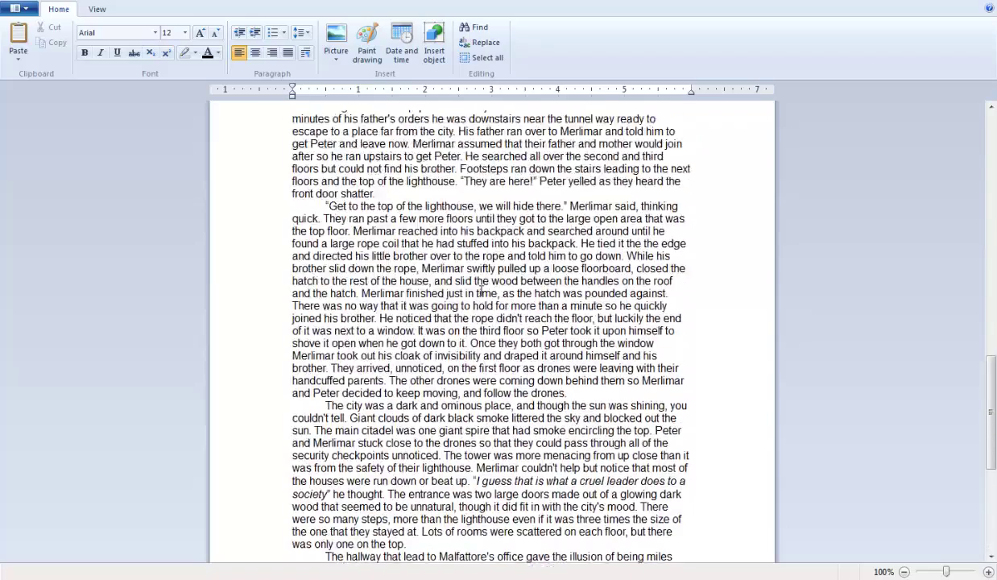
{"action": "scroll", "coordinate": [309, 345], "scroll_direction": "up", "scroll_amount": 20}
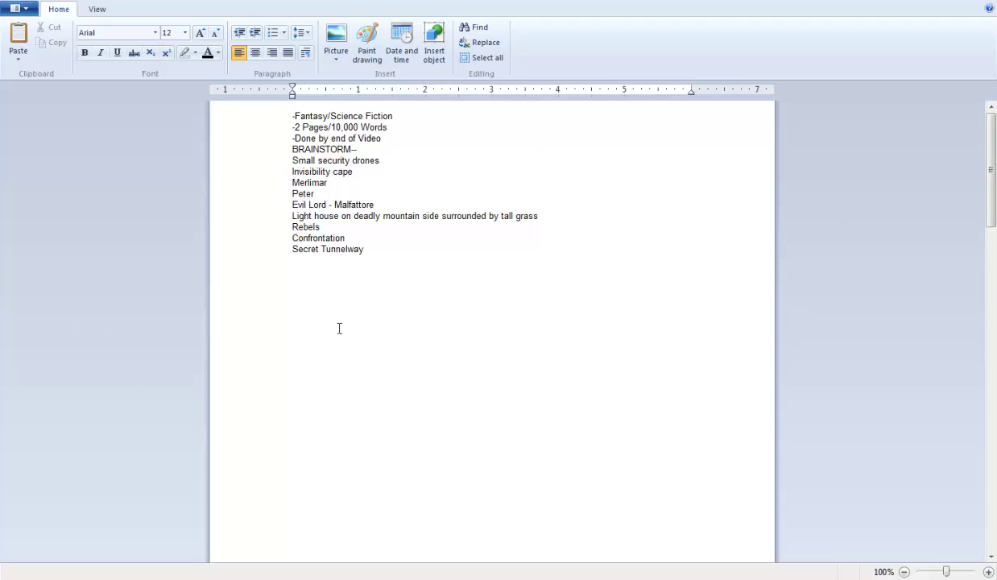
{"action": "scroll", "coordinate": [396, 373], "scroll_direction": "down", "scroll_amount": 2}
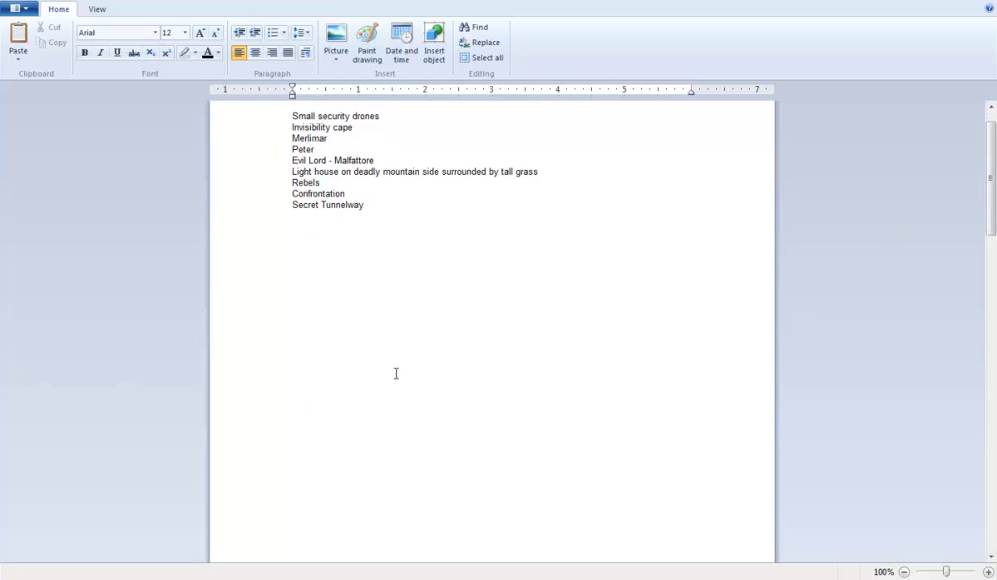
{"action": "scroll", "coordinate": [385, 339], "scroll_direction": "up", "scroll_amount": 2}
{"action": "scroll", "coordinate": [390, 308], "scroll_direction": "down", "scroll_amount": 10}
{"action": "scroll", "coordinate": [390, 308], "scroll_direction": "up", "scroll_amount": 4}
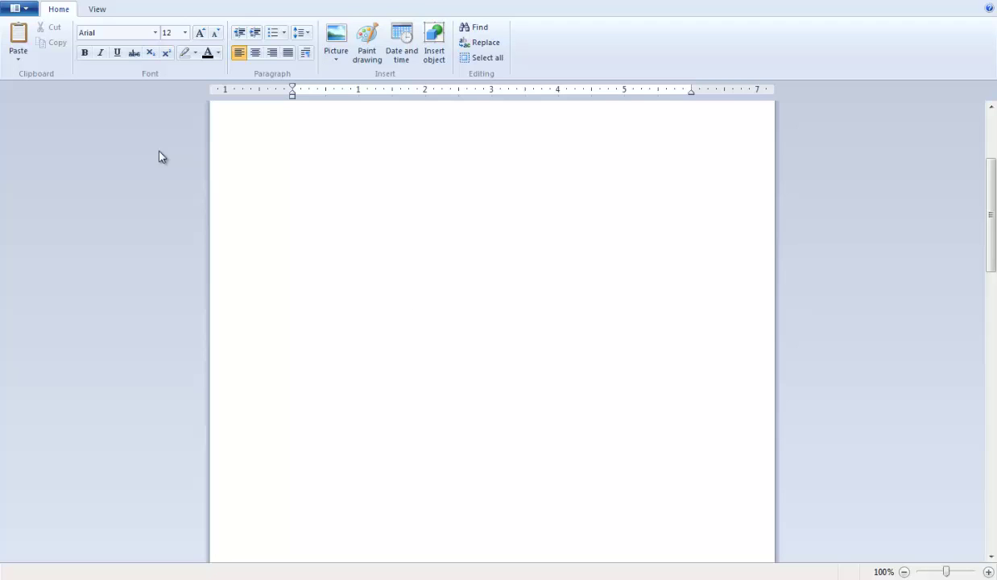
{"action": "left_click", "coordinate": [294, 161]}
{"action": "left_click", "coordinate": [346, 131]}
{"action": "left_click", "coordinate": [348, 217]}
{"action": "left_click", "coordinate": [377, 192]}
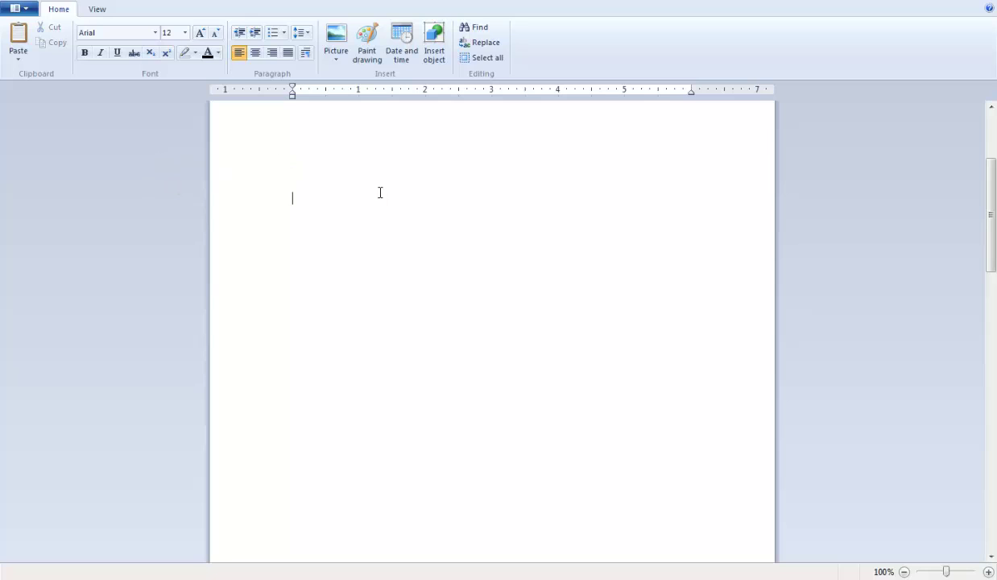